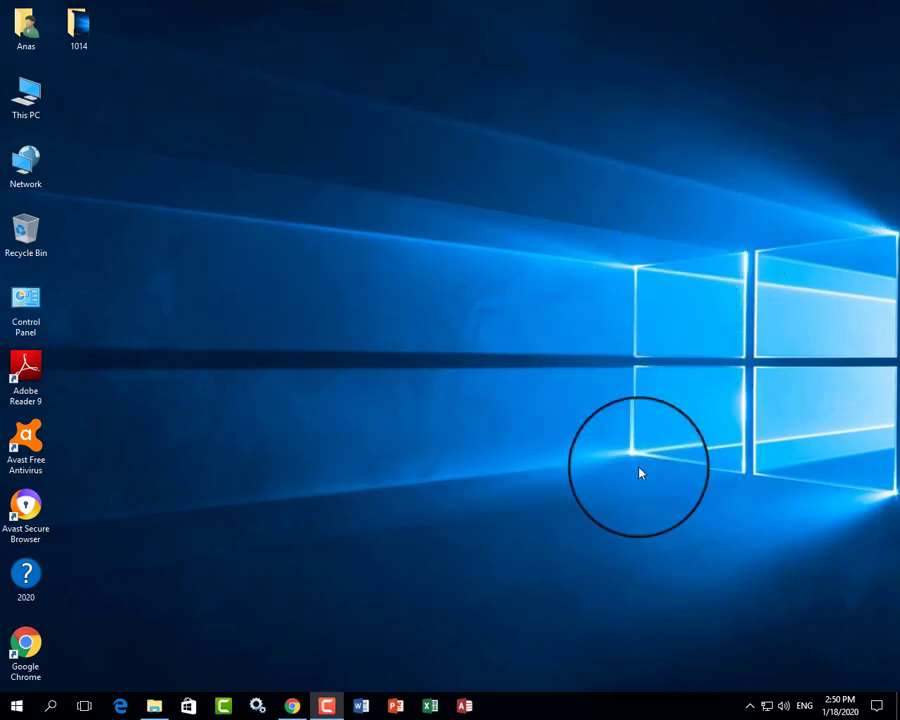
Step: Open the Start menu to view its app list and pinned tiles, and return to the desktop
{"action": "left_click", "coordinate": [18, 708]}
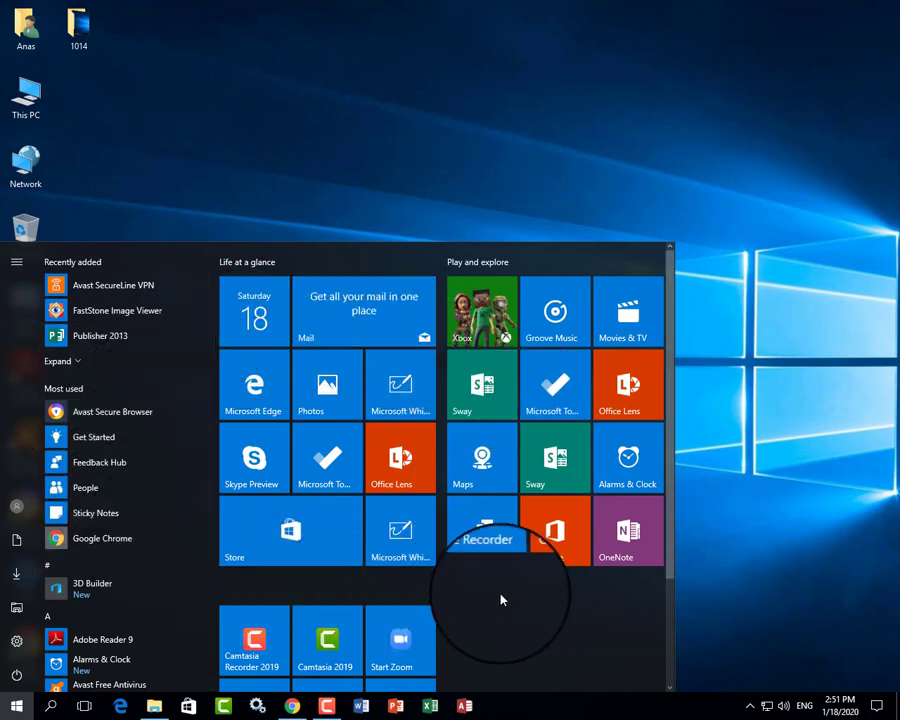
{"action": "left_click", "coordinate": [560, 44]}
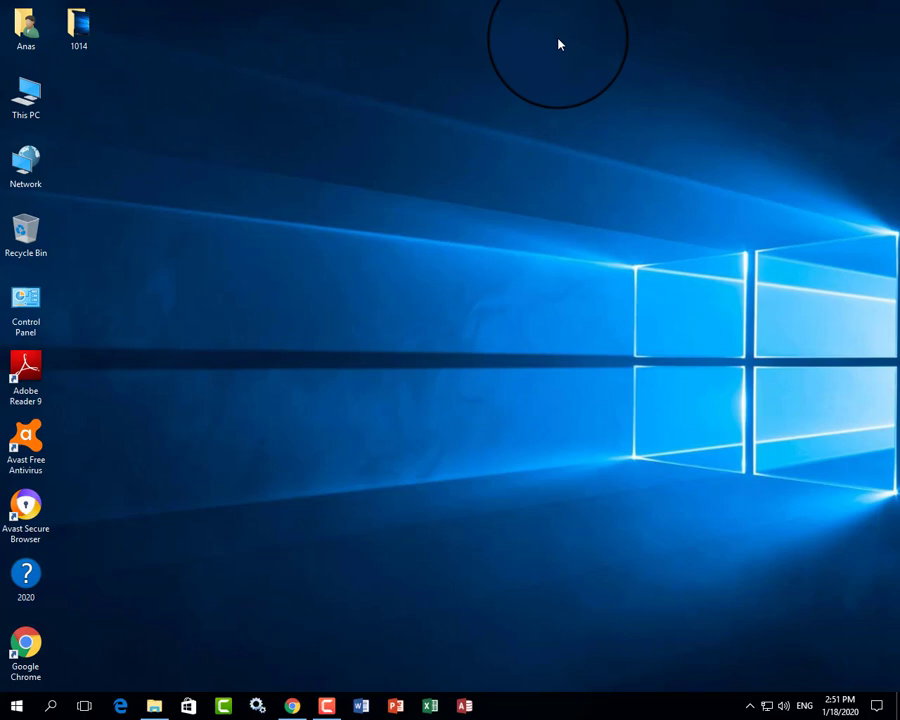
{"action": "left_click", "coordinate": [16, 706]}
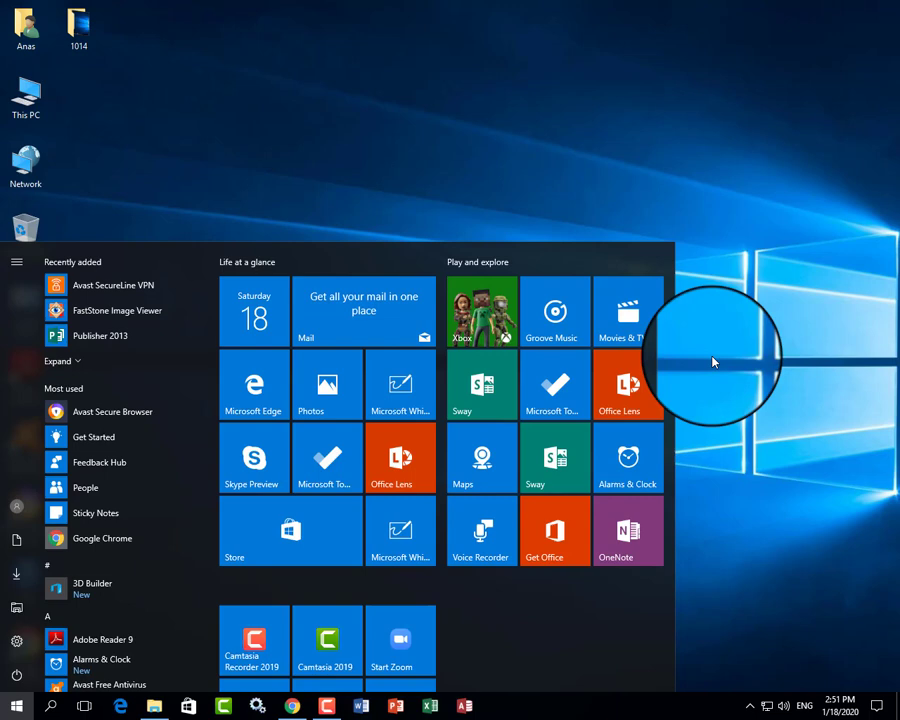
{"action": "left_click", "coordinate": [610, 180]}
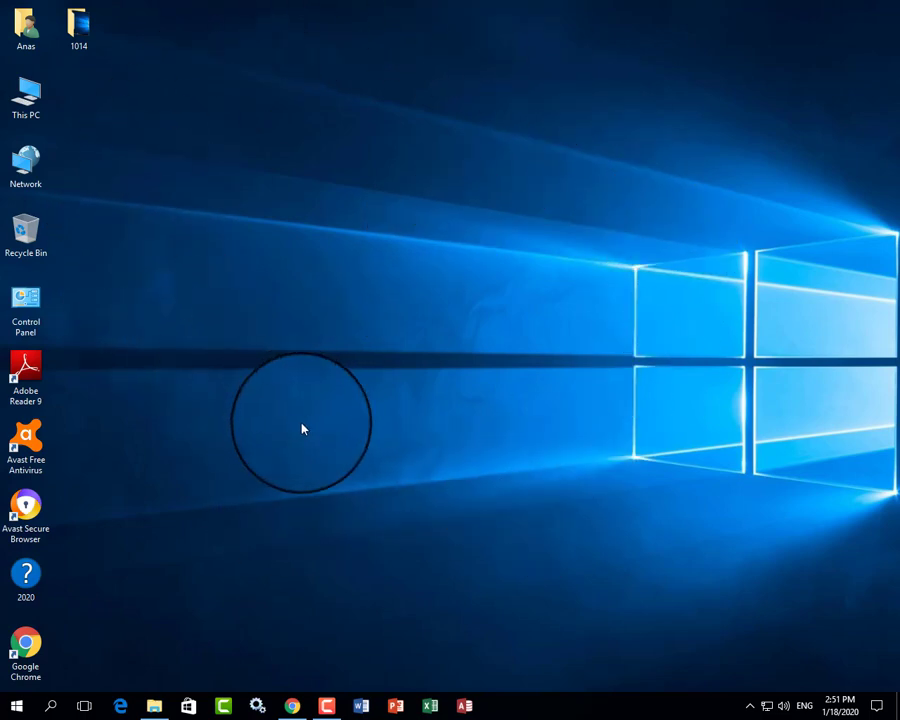
{"action": "left_click", "coordinate": [17, 709]}
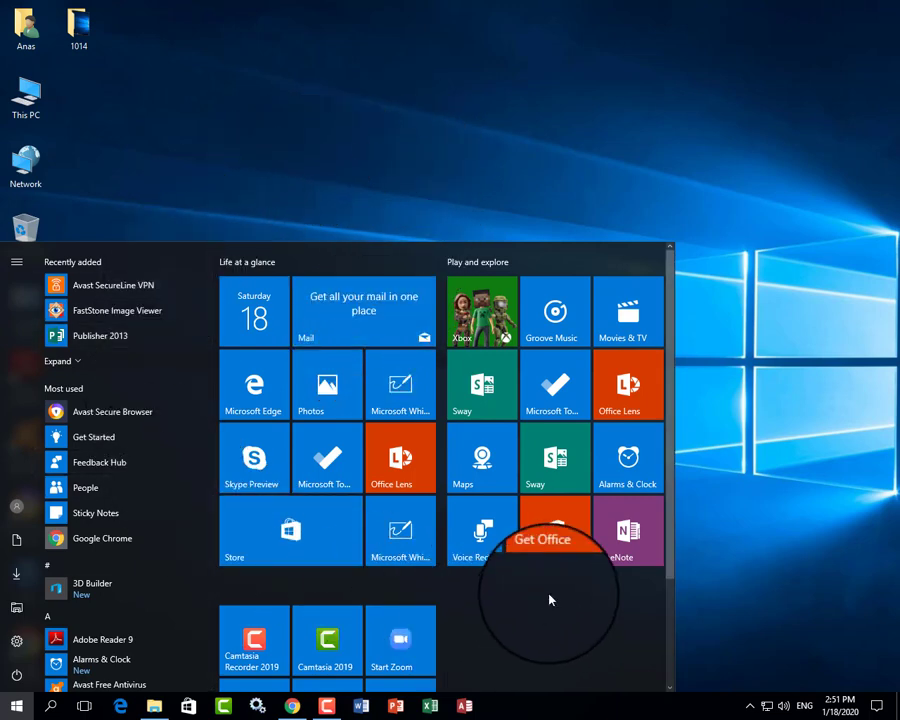
{"action": "left_click", "coordinate": [515, 138]}
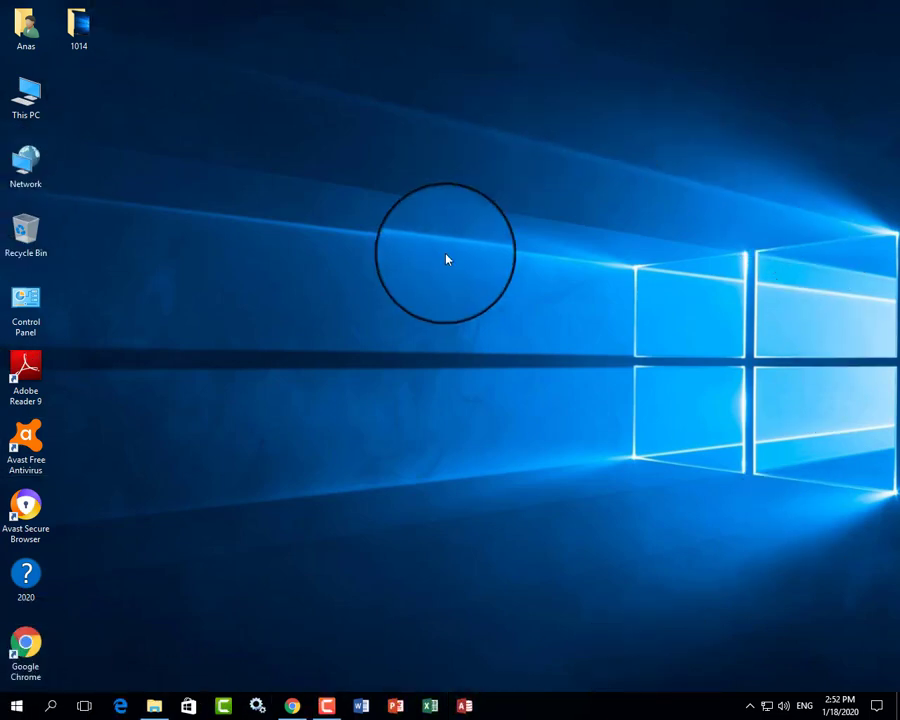
Step: Turn on "Use Start full screen" in the Start settings under Personalization
{"action": "left_click", "coordinate": [16, 707]}
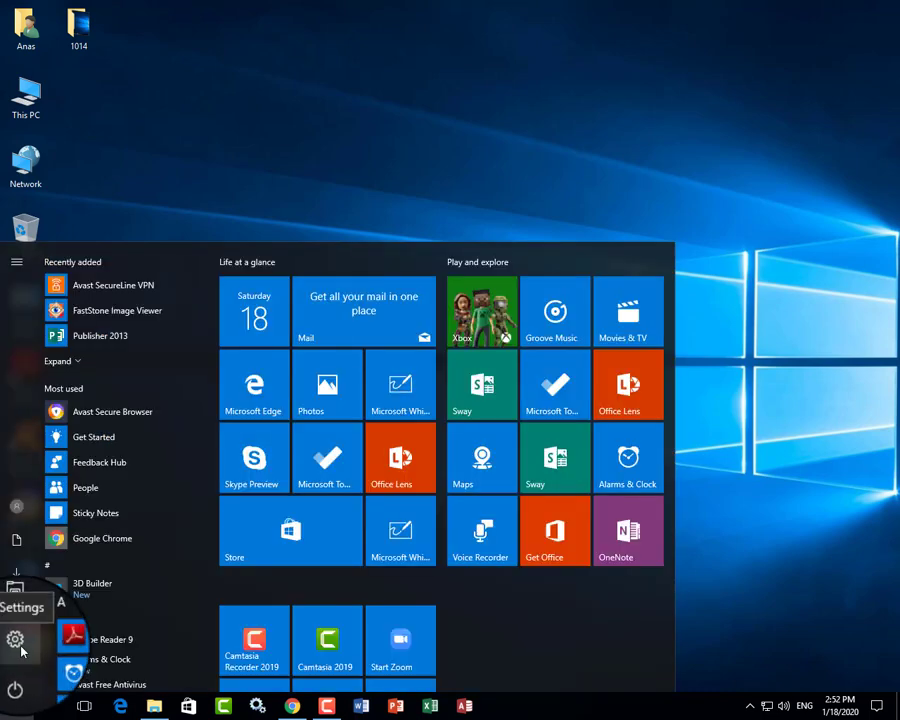
{"action": "left_click", "coordinate": [16, 640]}
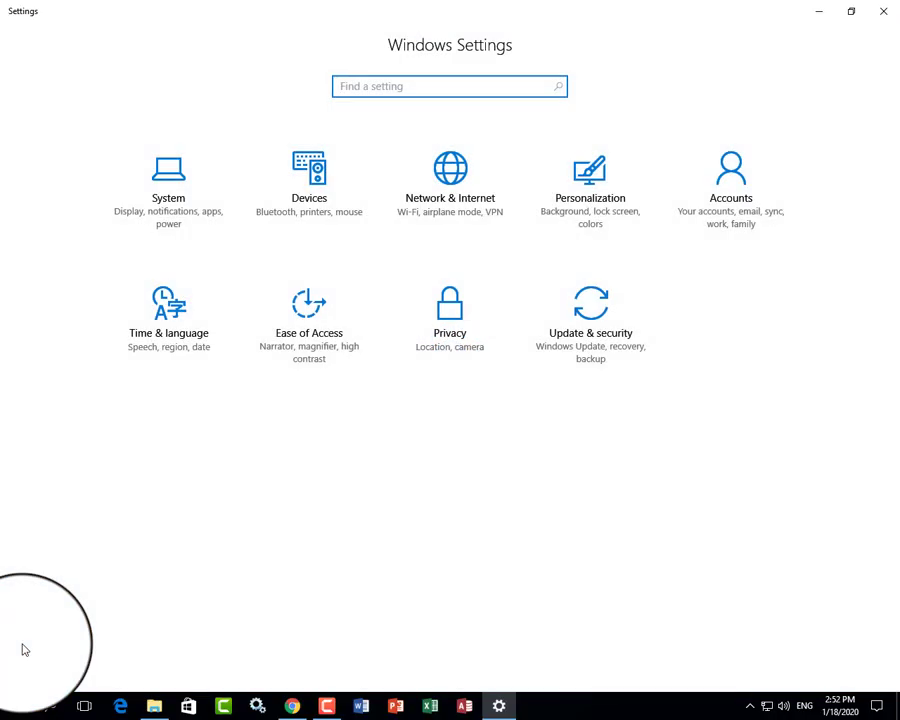
{"action": "left_click", "coordinate": [586, 204]}
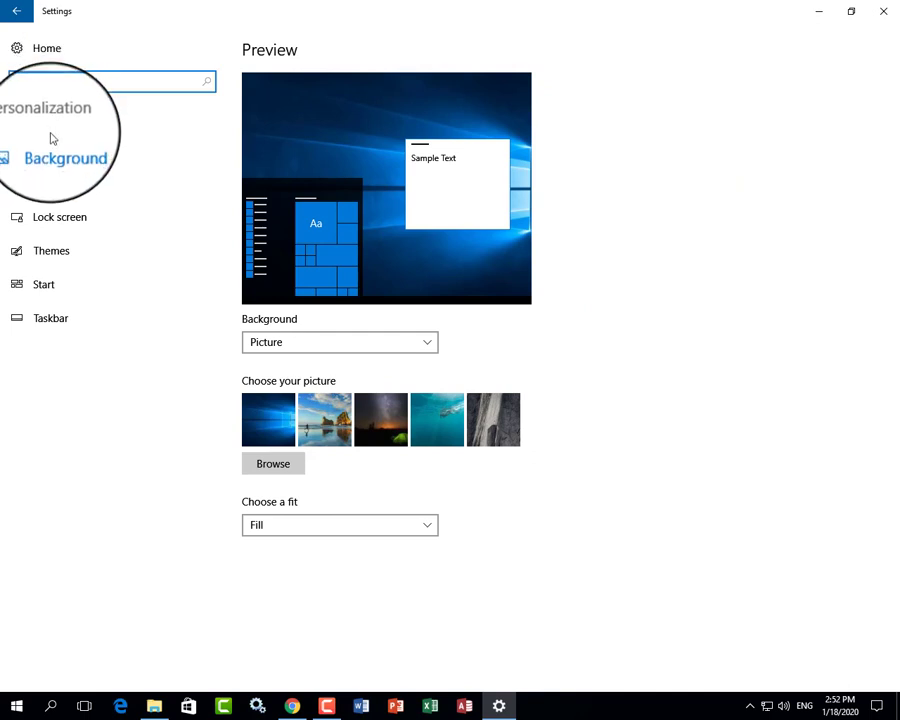
{"action": "left_click", "coordinate": [34, 289]}
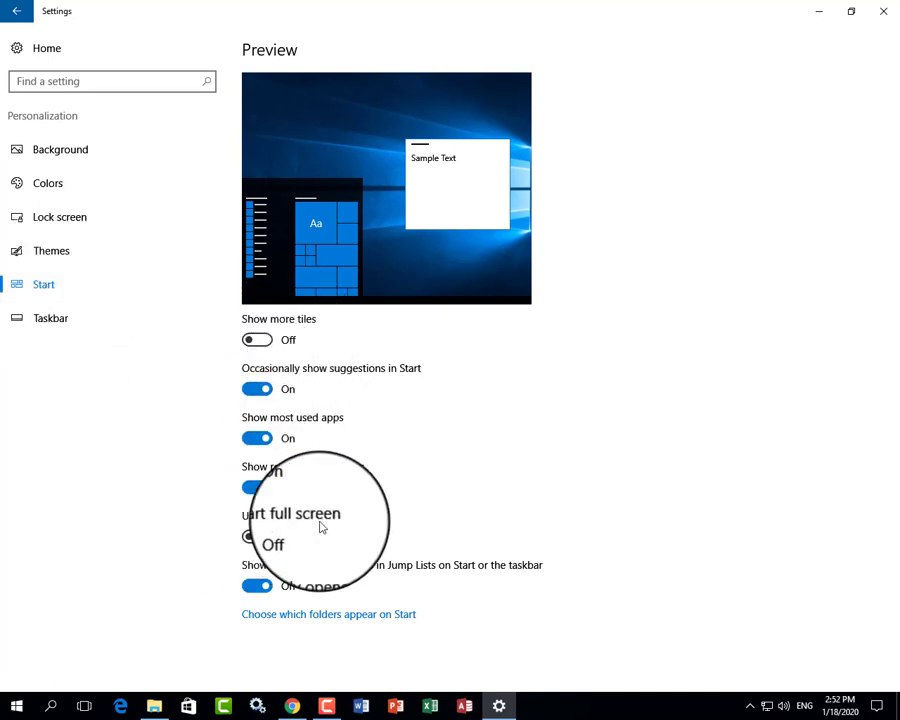
{"action": "left_click", "coordinate": [262, 538]}
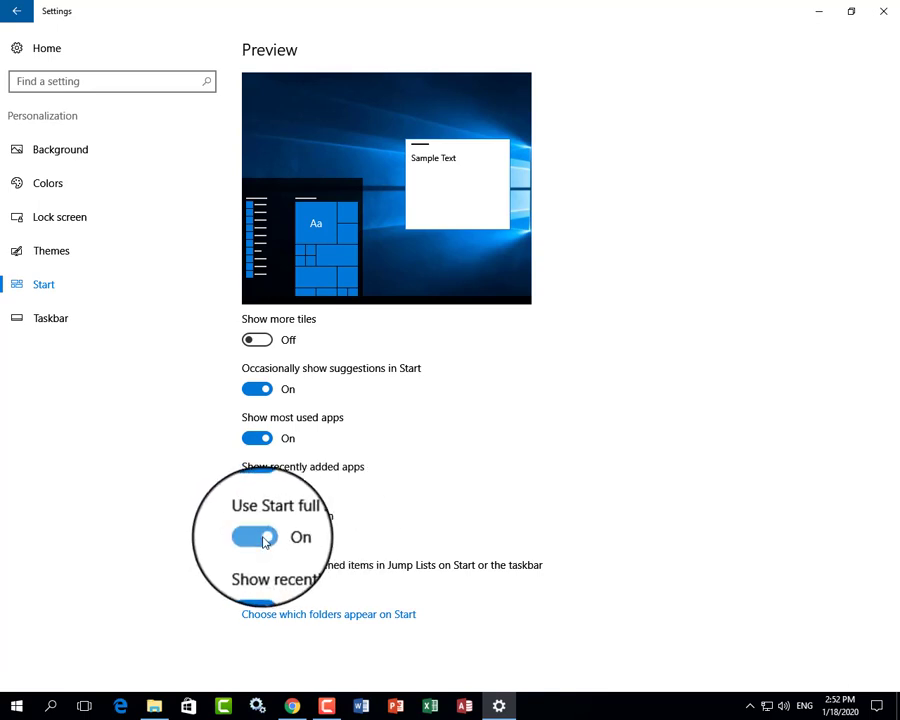
Step: Examine the full-screen Start menu, including its expanded sidebar, pinned tiles and complete All apps list
{"action": "left_click", "coordinate": [18, 707]}
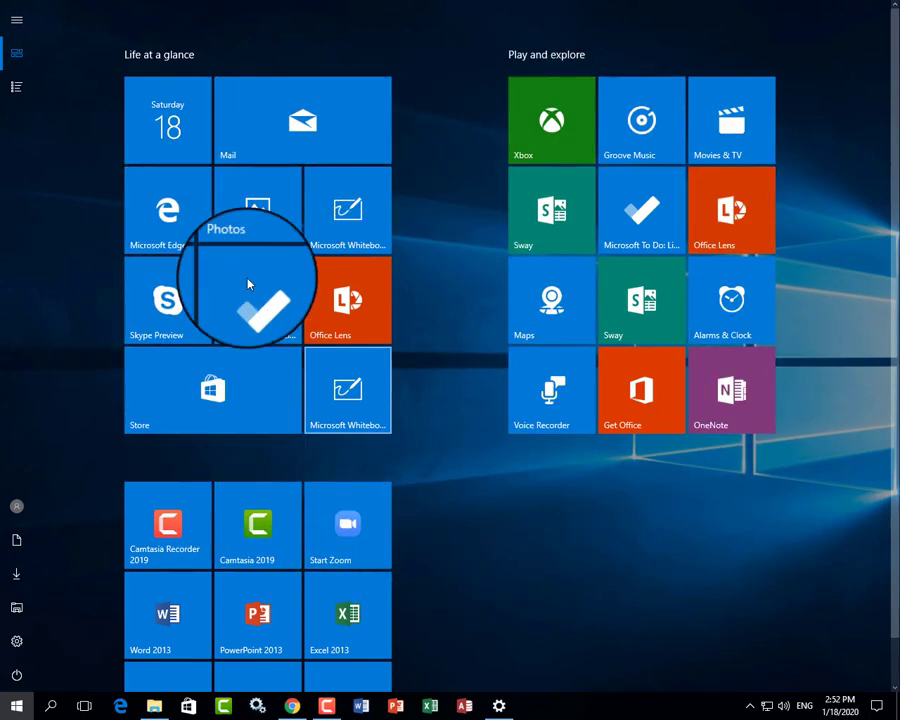
{"action": "left_click", "coordinate": [17, 32]}
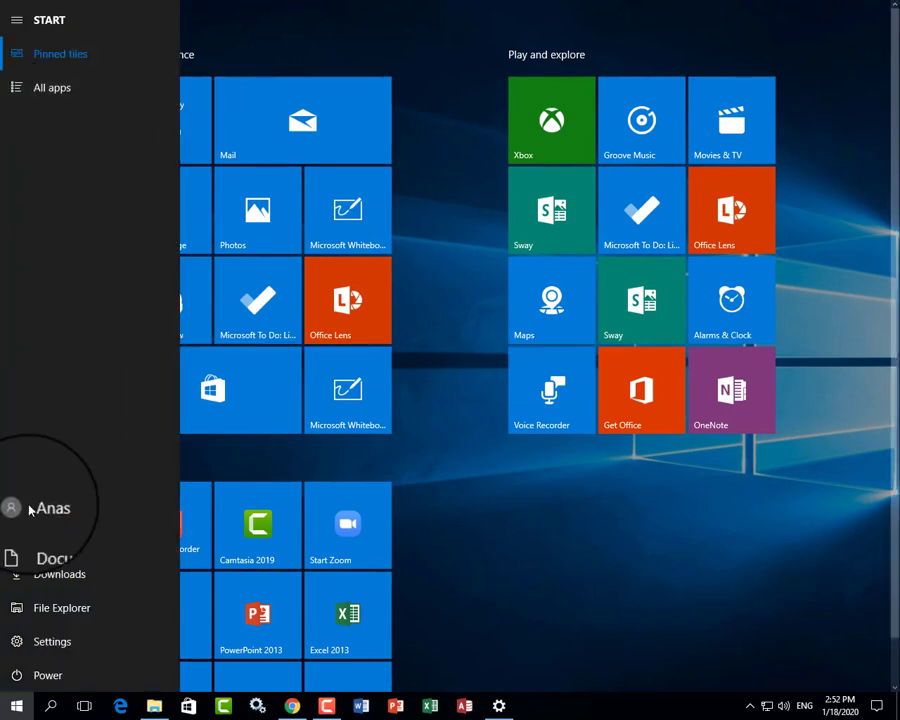
{"action": "left_click", "coordinate": [60, 56]}
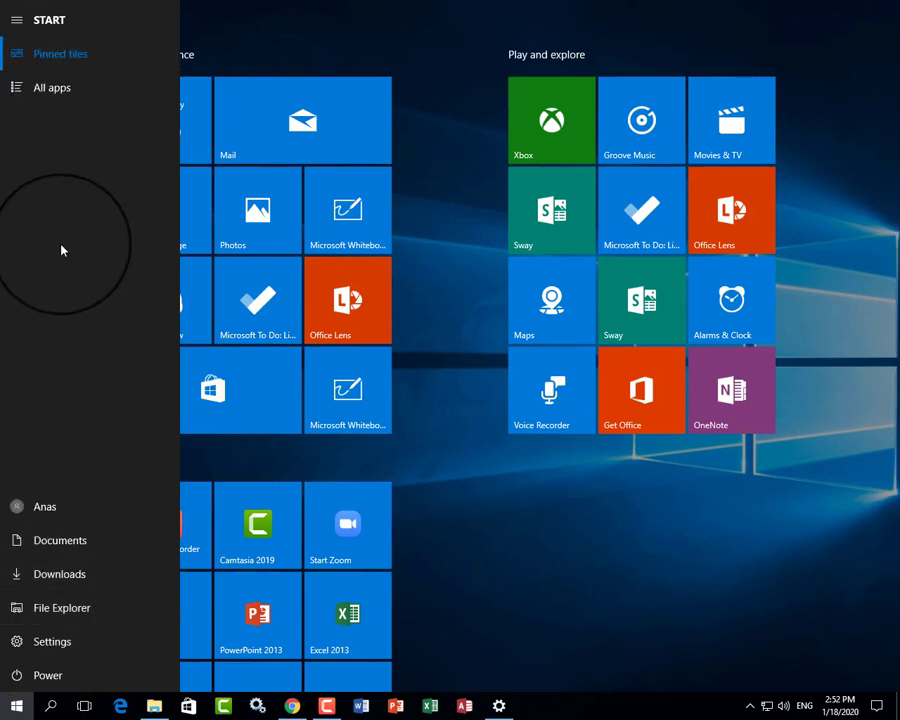
{"action": "left_click", "coordinate": [54, 88]}
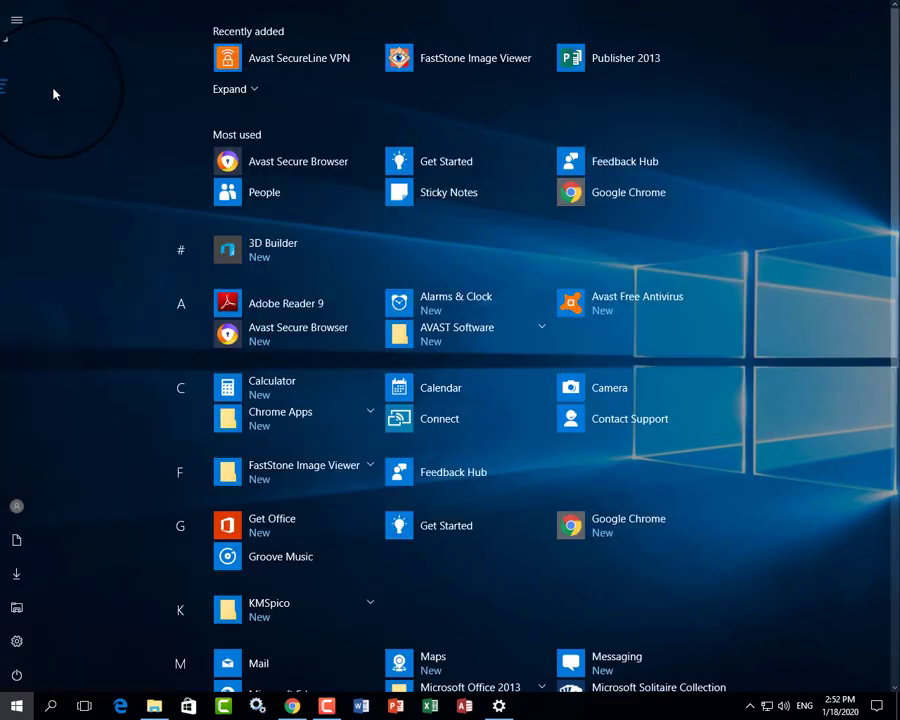
{"action": "scroll", "coordinate": [501, 325], "scroll_direction": "down", "scroll_amount": 3}
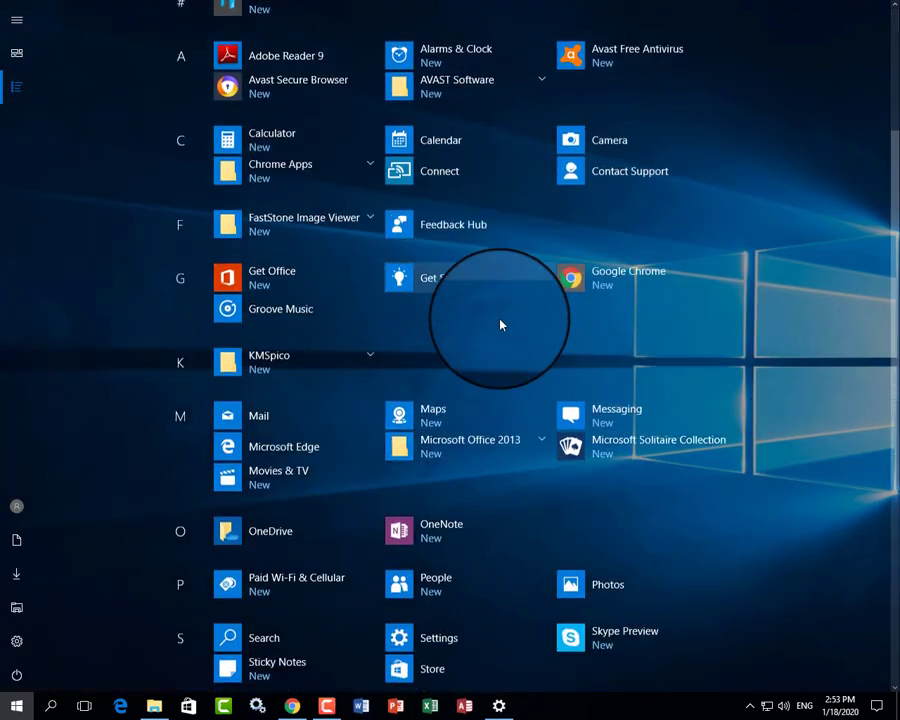
{"action": "scroll", "coordinate": [494, 333], "scroll_direction": "down", "scroll_amount": 4}
{"action": "scroll", "coordinate": [494, 333], "scroll_direction": "up", "scroll_amount": 7}
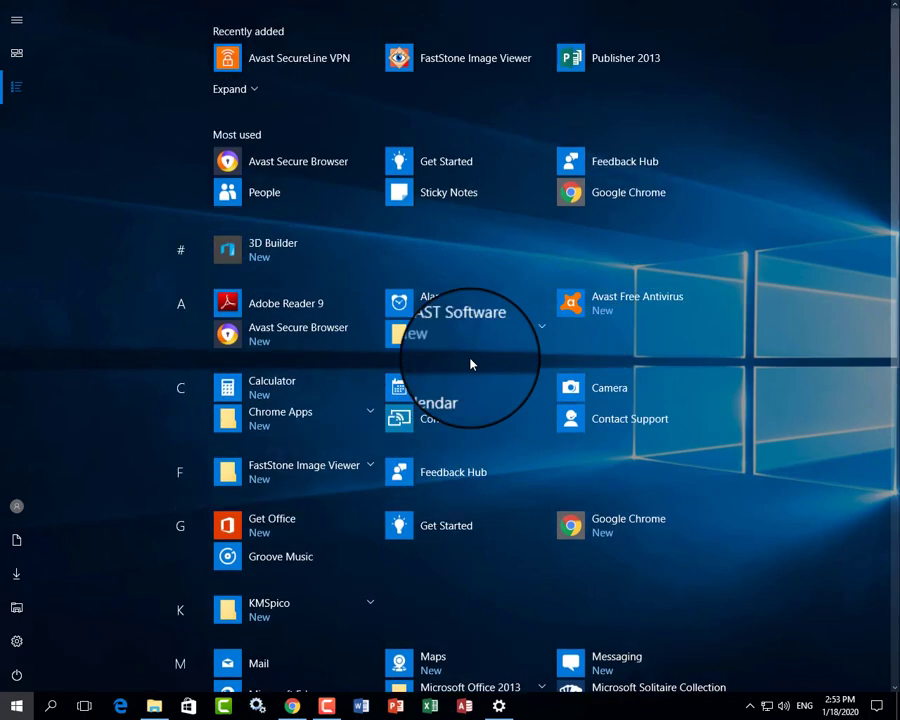
Step: Return to the Start settings and turn off "Use Start full screen"
{"action": "left_click", "coordinate": [16, 19]}
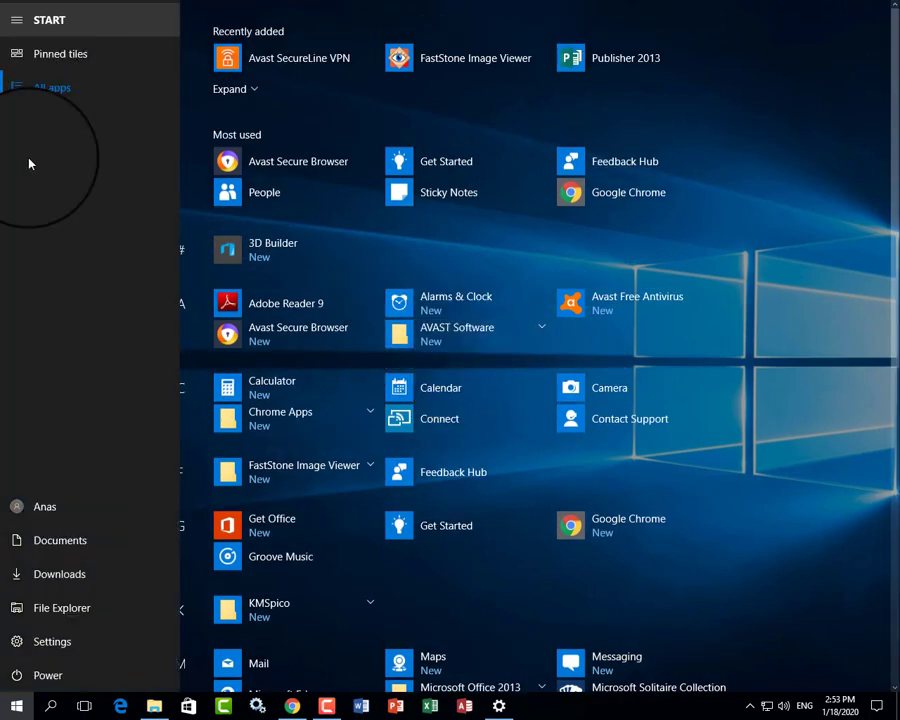
{"action": "left_click", "coordinate": [52, 641]}
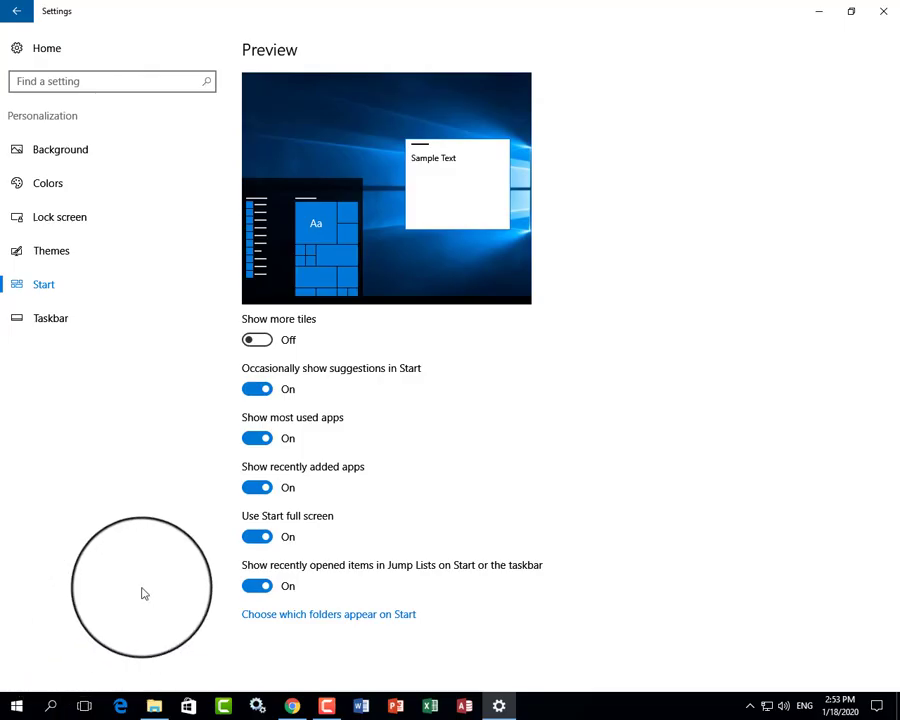
{"action": "left_click", "coordinate": [258, 541]}
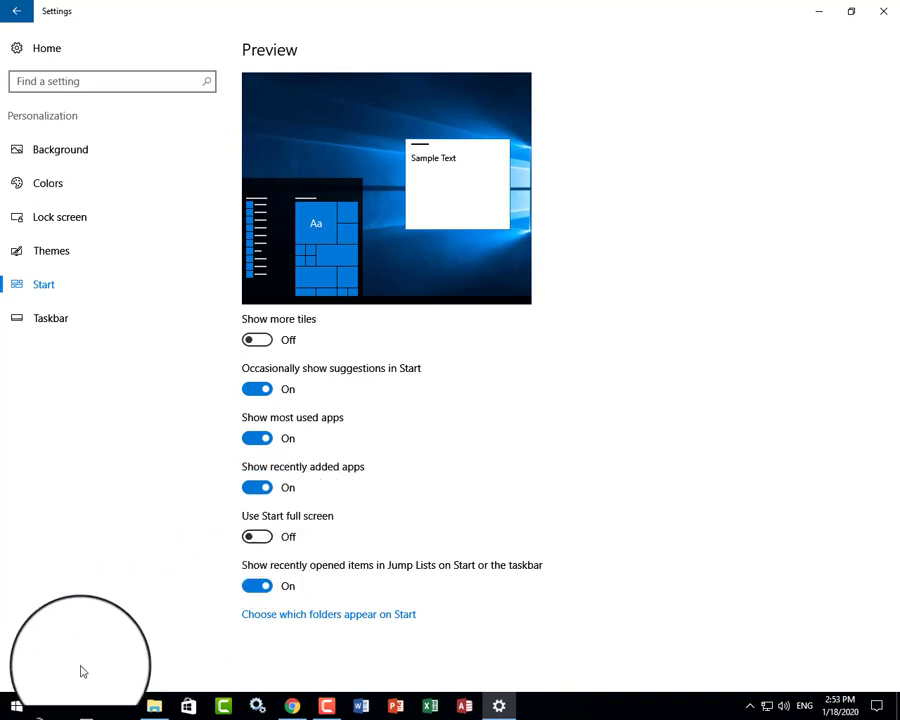
Step: Check the regular-size Start menu, minimize Settings, and browse the menu's app list over the desktop before closing it
{"action": "left_click", "coordinate": [17, 706]}
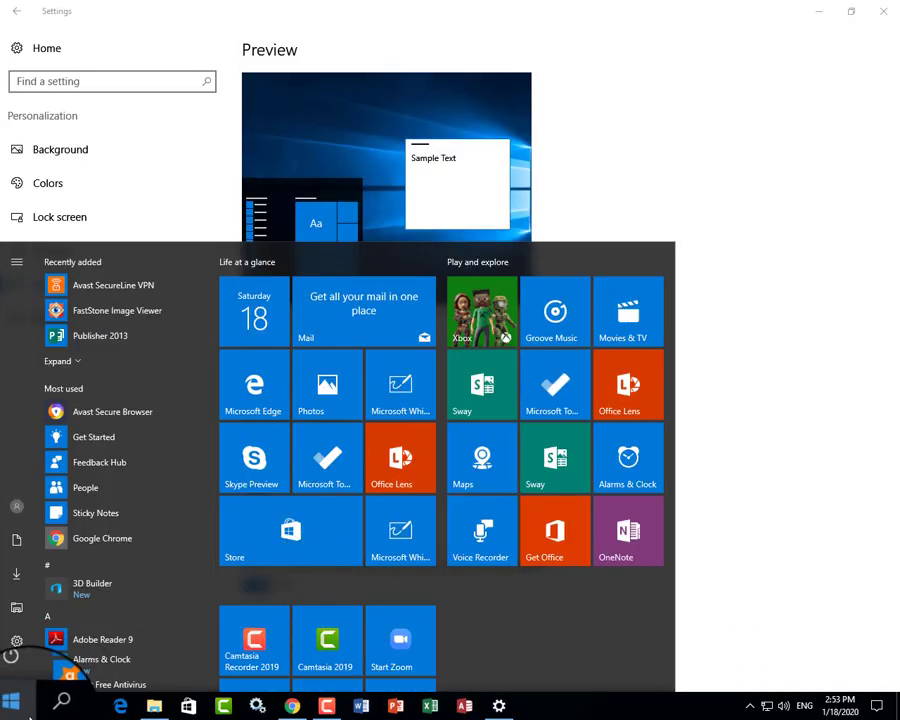
{"action": "left_click", "coordinate": [818, 11]}
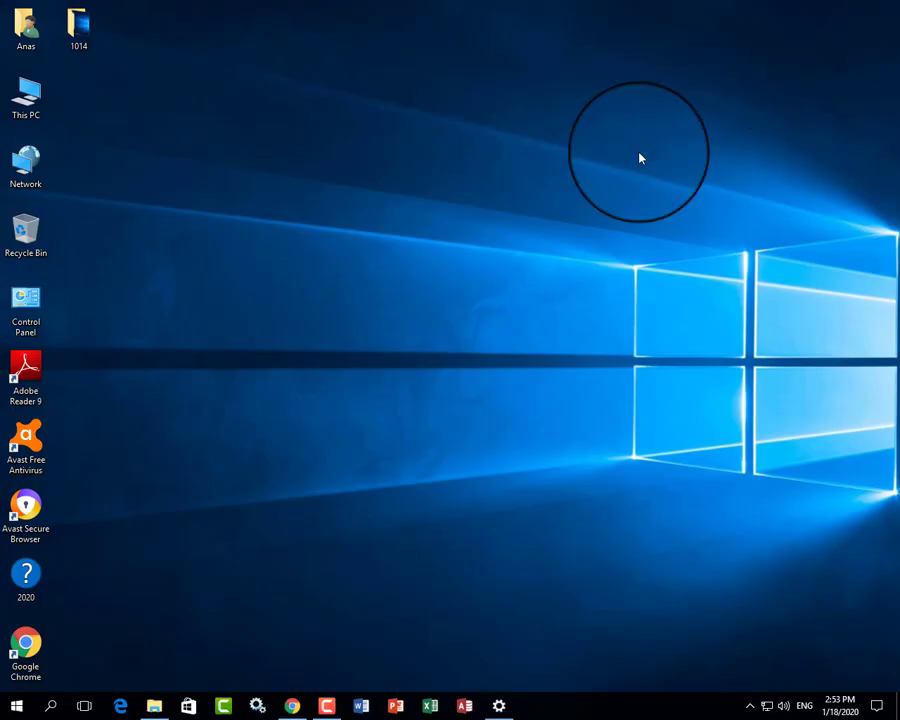
{"action": "left_click", "coordinate": [16, 705]}
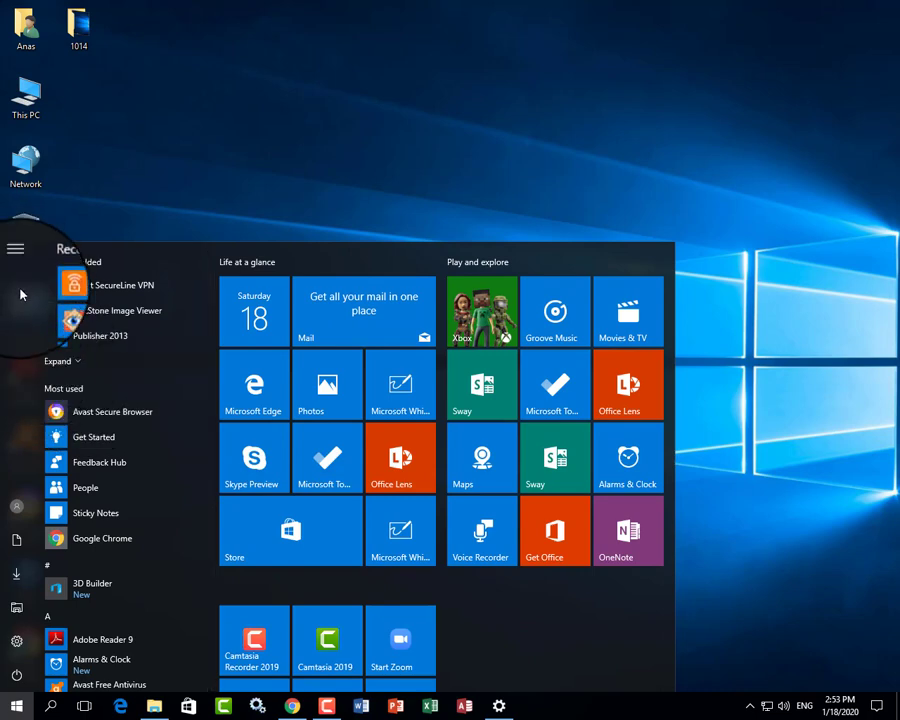
{"action": "scroll", "coordinate": [27, 356], "scroll_direction": "down", "scroll_amount": 5}
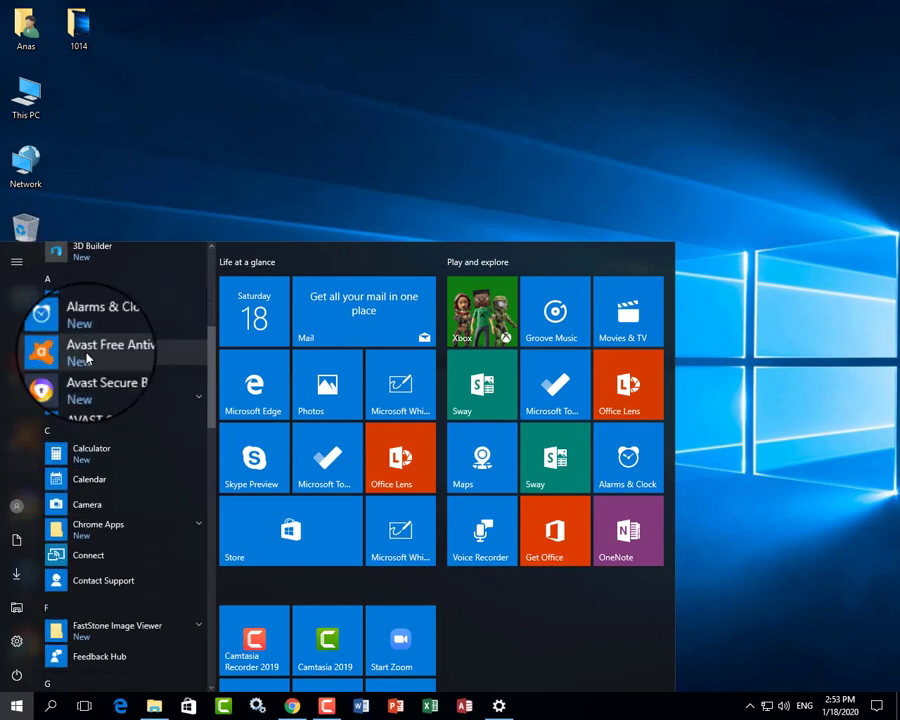
{"action": "scroll", "coordinate": [87, 360], "scroll_direction": "down", "scroll_amount": 8}
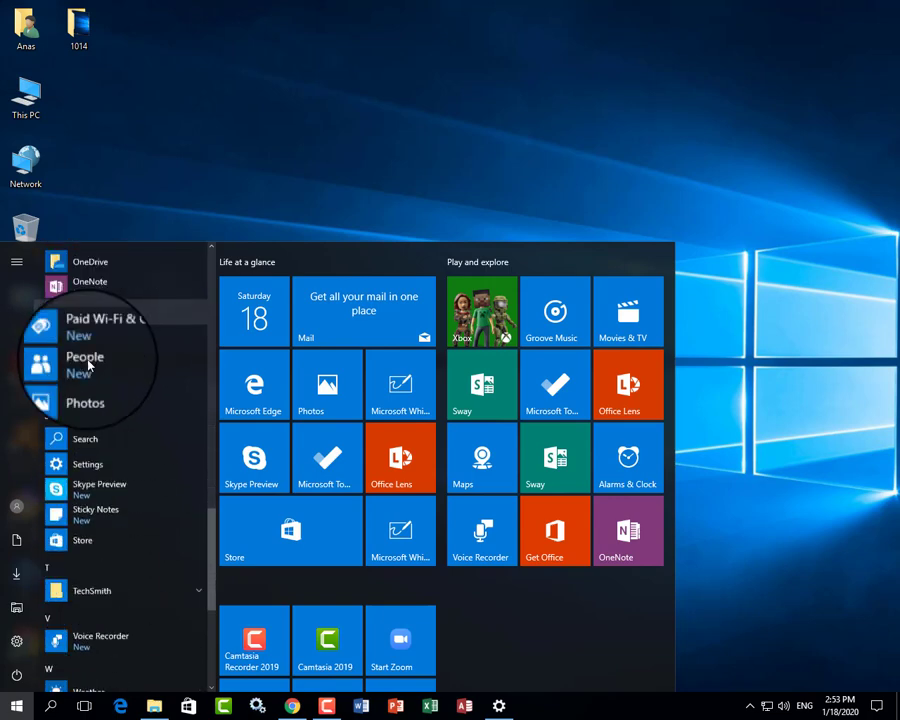
{"action": "scroll", "coordinate": [88, 366], "scroll_direction": "down", "scroll_amount": 2}
{"action": "left_click", "coordinate": [639, 51]}
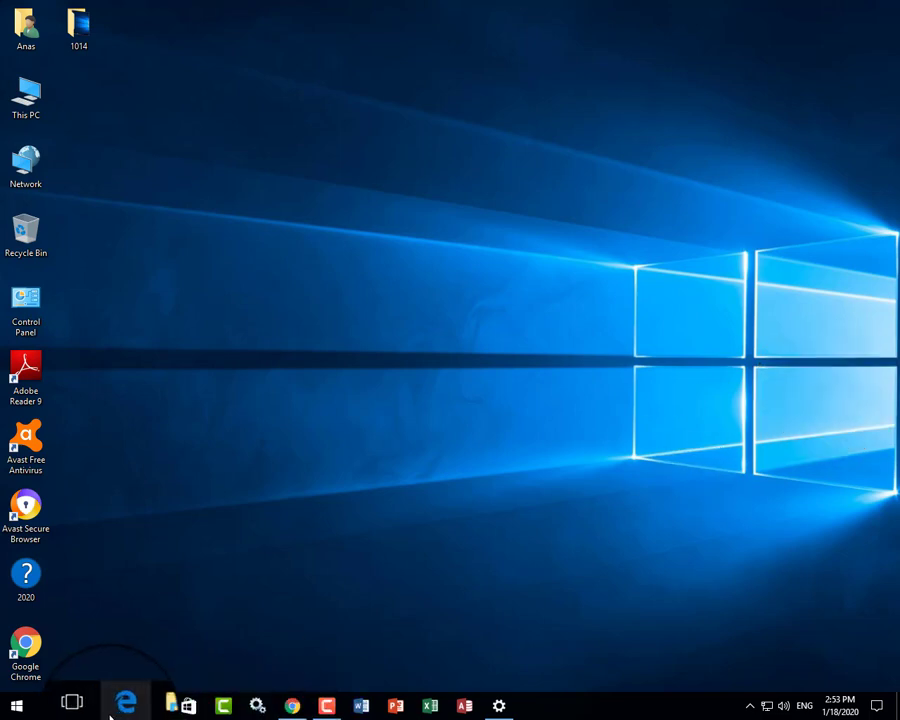
Step: Reopen the Start settings and switch "Use Start full screen" back on
{"action": "left_click", "coordinate": [18, 705]}
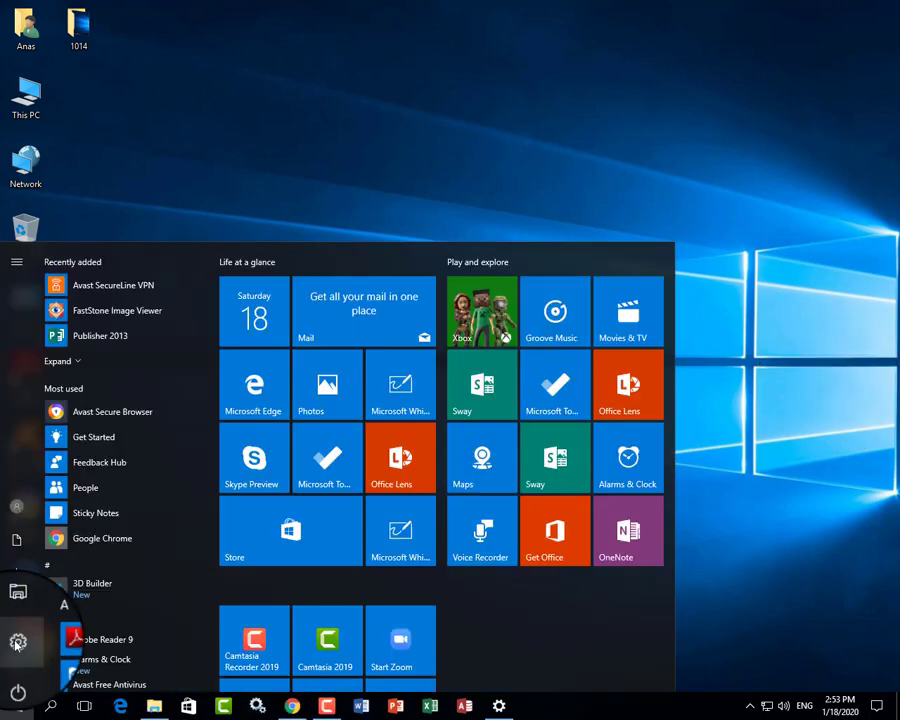
{"action": "left_click", "coordinate": [16, 638]}
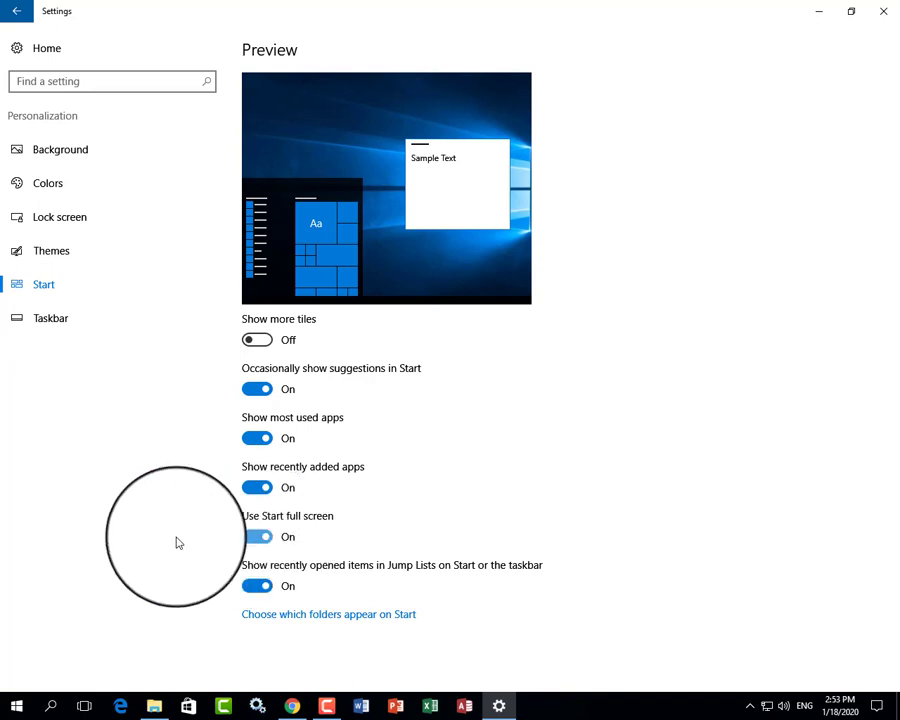
Step: Look through the pinned tiles, expanded sidebar and alphabetical All apps list in the full-screen Start menu
{"action": "left_click", "coordinate": [17, 706]}
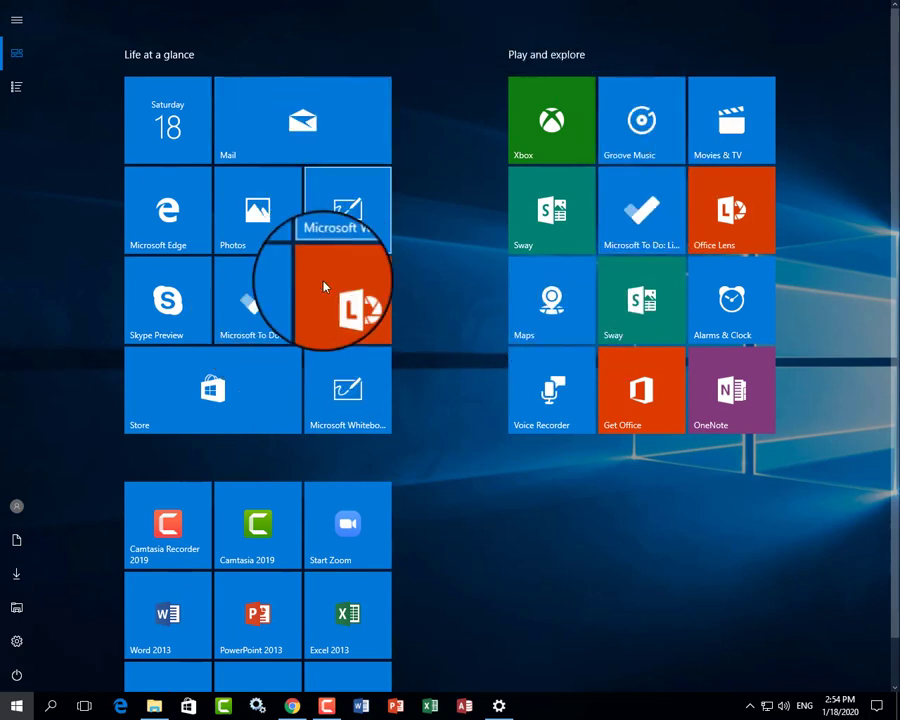
{"action": "scroll", "coordinate": [354, 430], "scroll_direction": "down", "scroll_amount": 2}
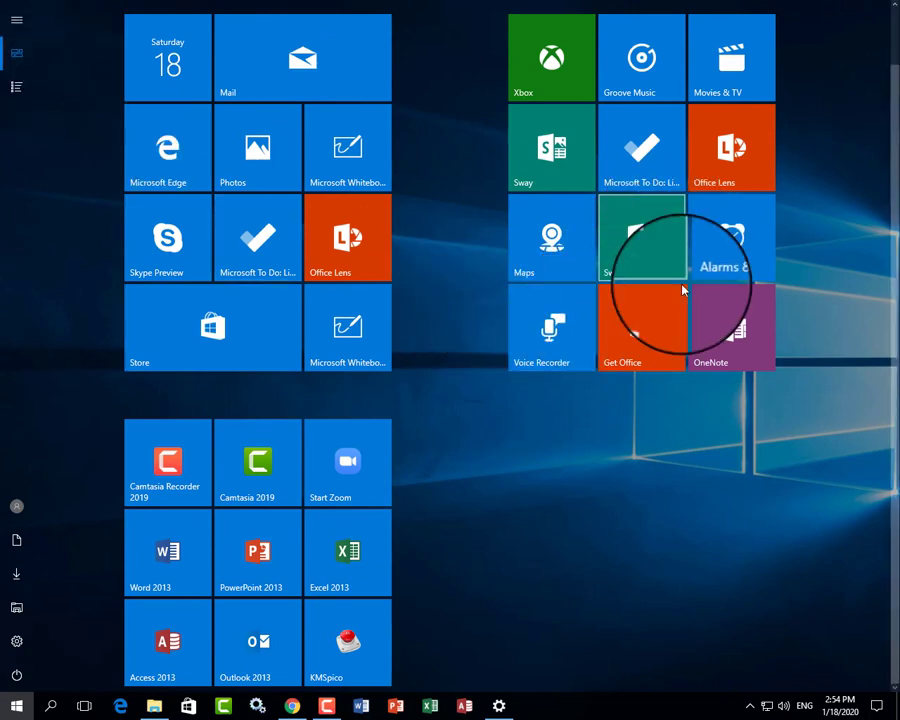
{"action": "left_click", "coordinate": [20, 21]}
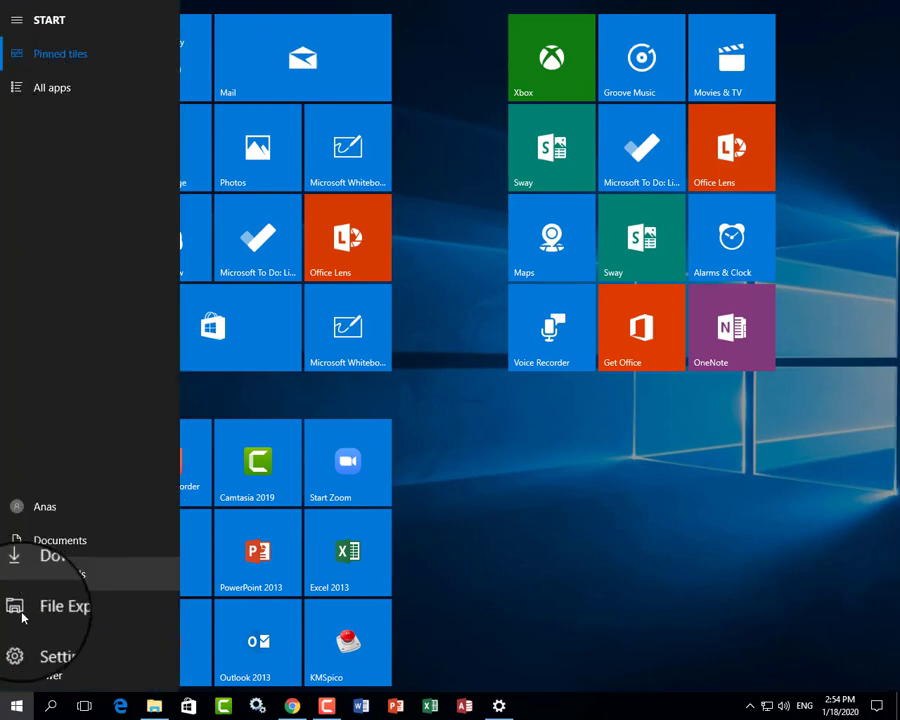
{"action": "left_click", "coordinate": [42, 92]}
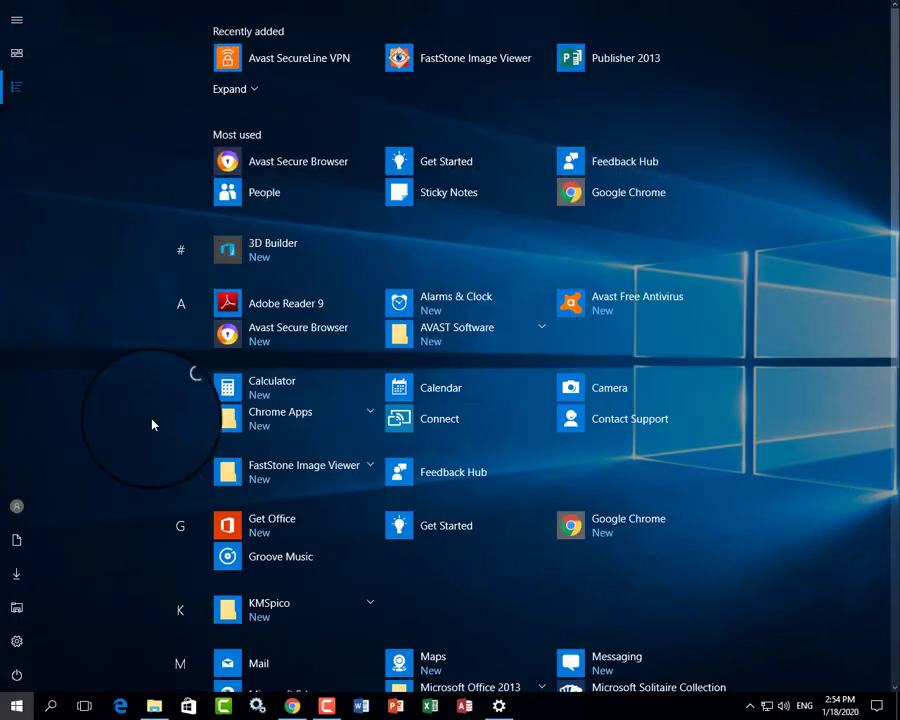
{"action": "scroll", "coordinate": [408, 536], "scroll_direction": "down", "scroll_amount": 5}
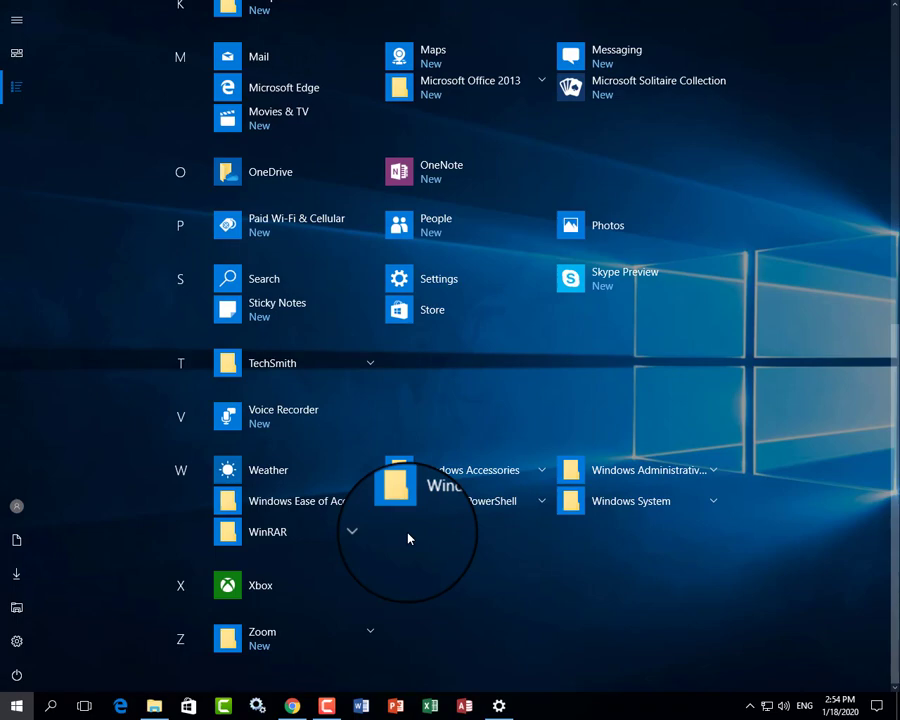
{"action": "scroll", "coordinate": [408, 536], "scroll_direction": "up", "scroll_amount": 5}
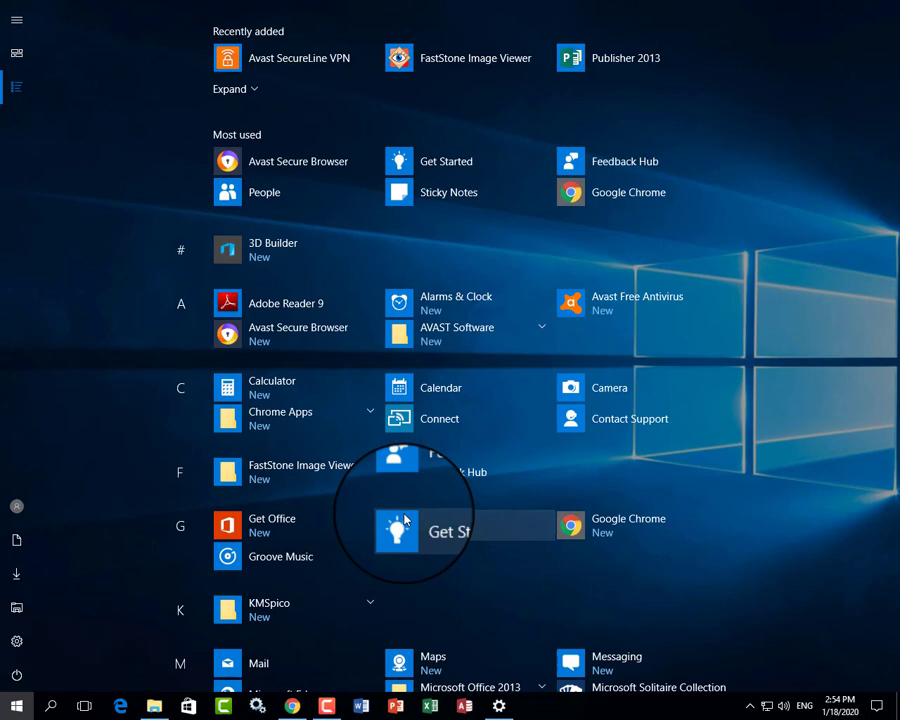
{"action": "left_click_drag", "start_coordinate": [405, 519], "coordinate": [326, 530]}
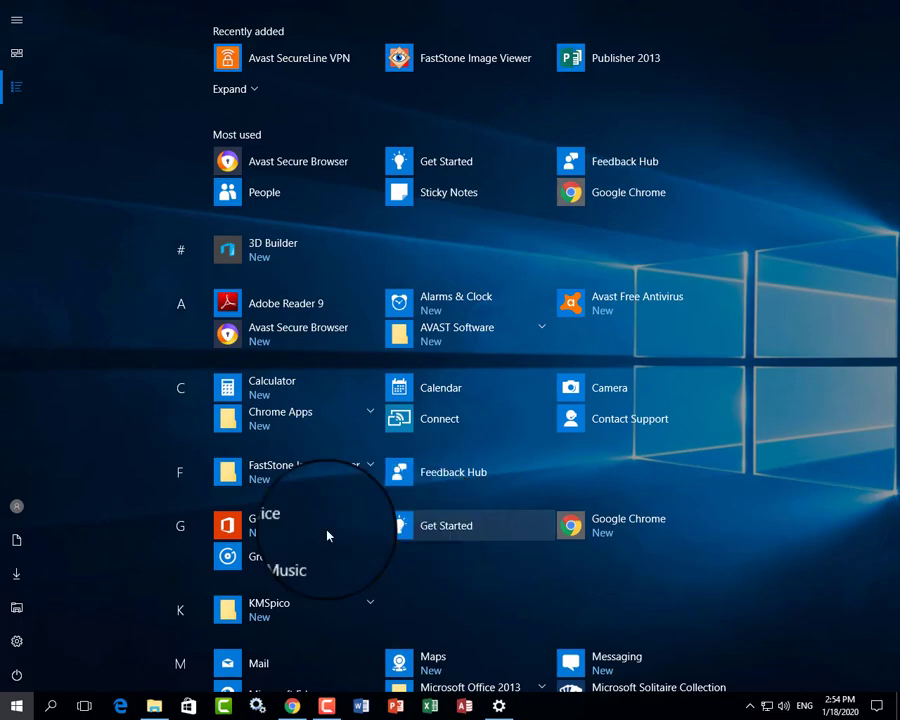
Step: Go back to the Start page of the Personalization settings and turn off "Use Start full screen"
{"action": "left_click", "coordinate": [16, 641]}
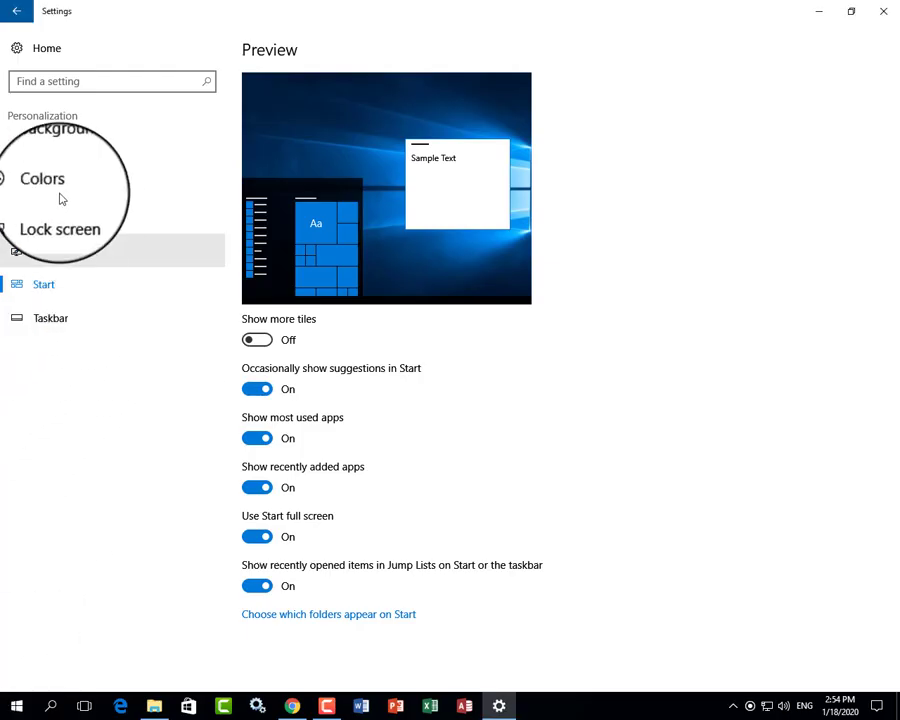
{"action": "left_click", "coordinate": [17, 13]}
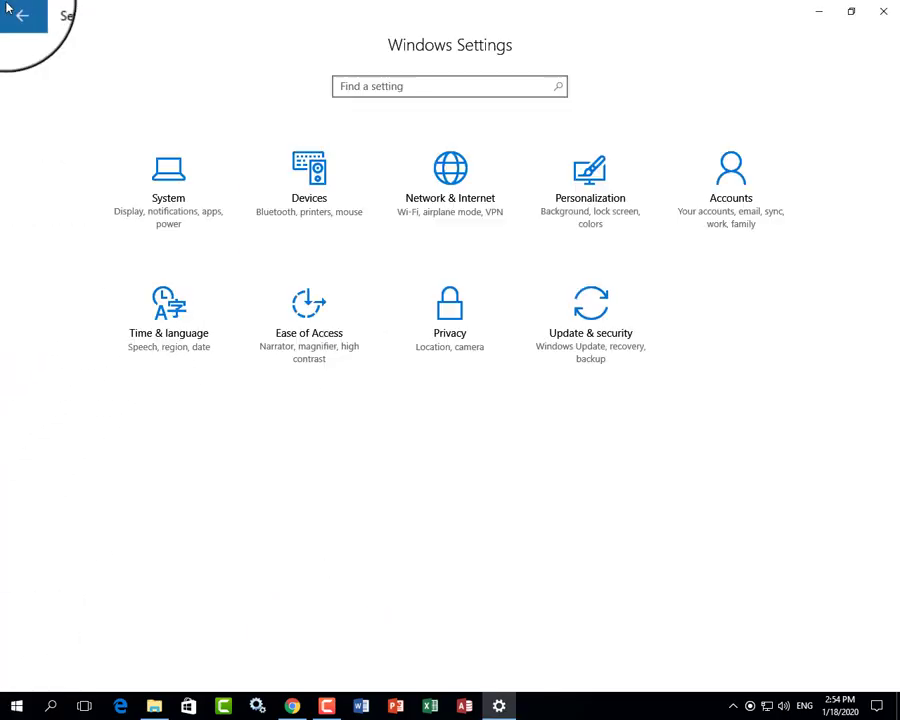
{"action": "left_click", "coordinate": [592, 192]}
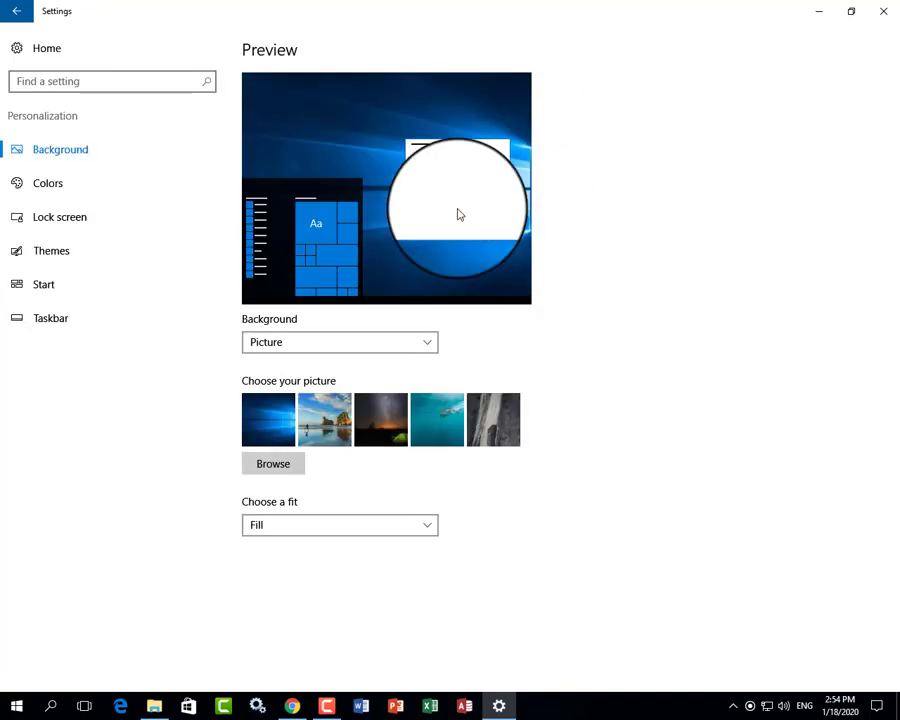
{"action": "left_click", "coordinate": [56, 281]}
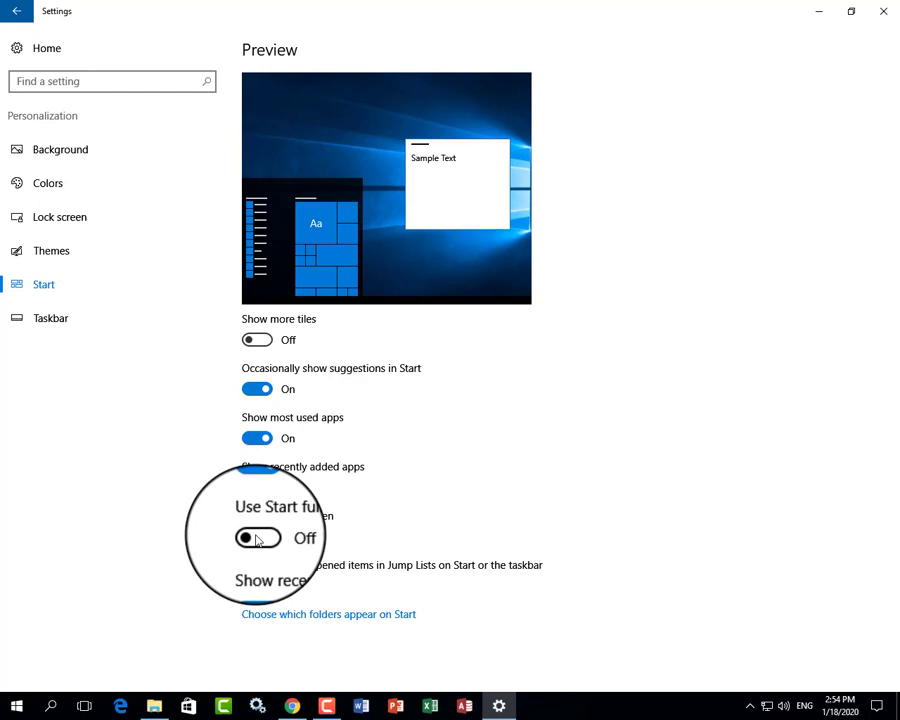
Step: View the regular-size Start menu, minimize the Settings window, and view the menu again over the desktop before closing it
{"action": "left_click", "coordinate": [16, 704]}
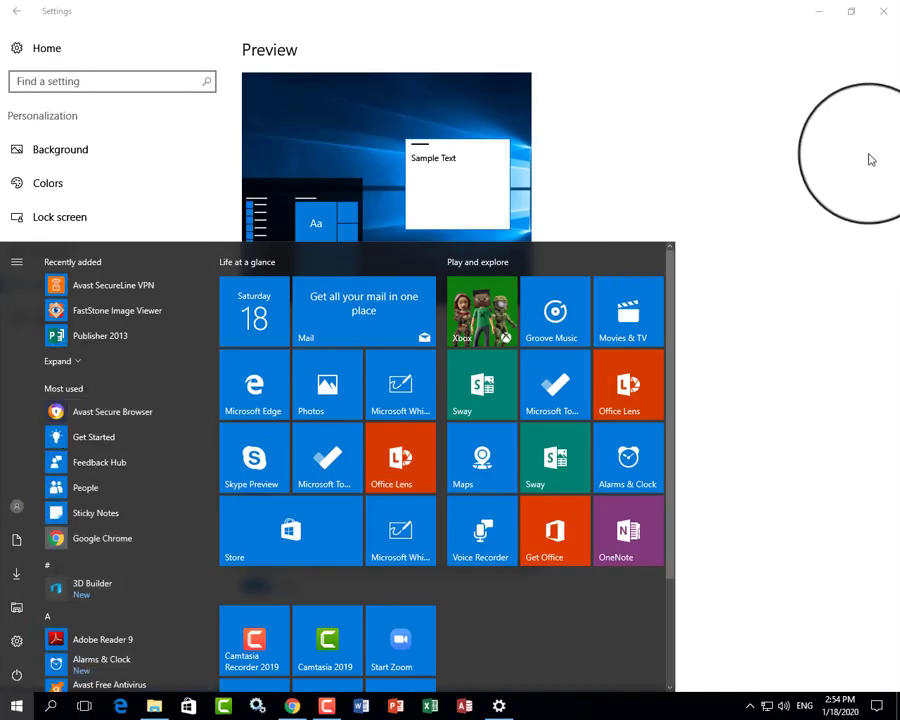
{"action": "left_click", "coordinate": [818, 12]}
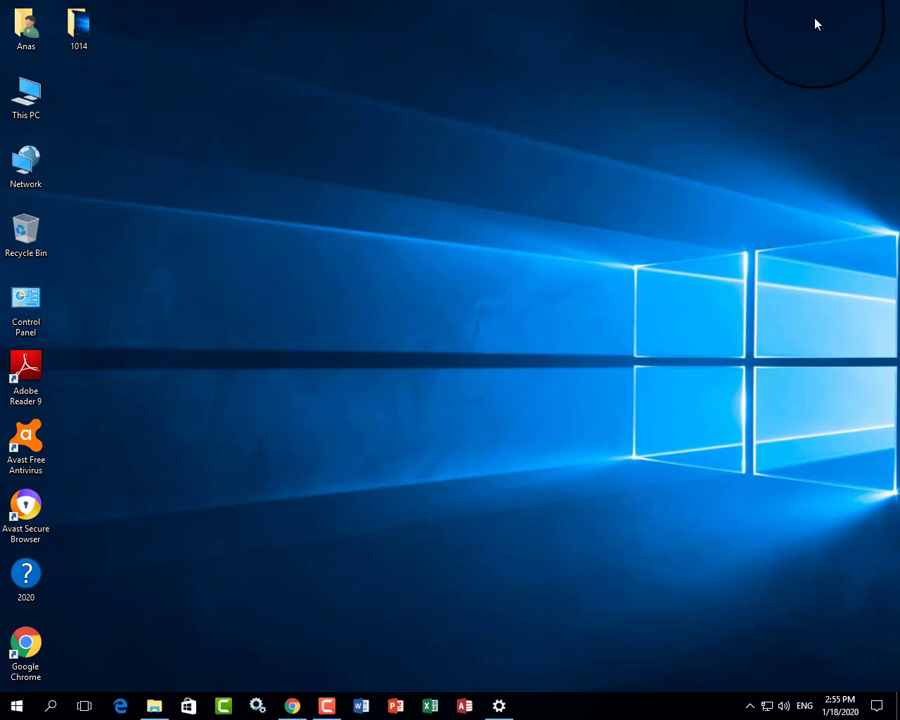
{"action": "left_click", "coordinate": [16, 704]}
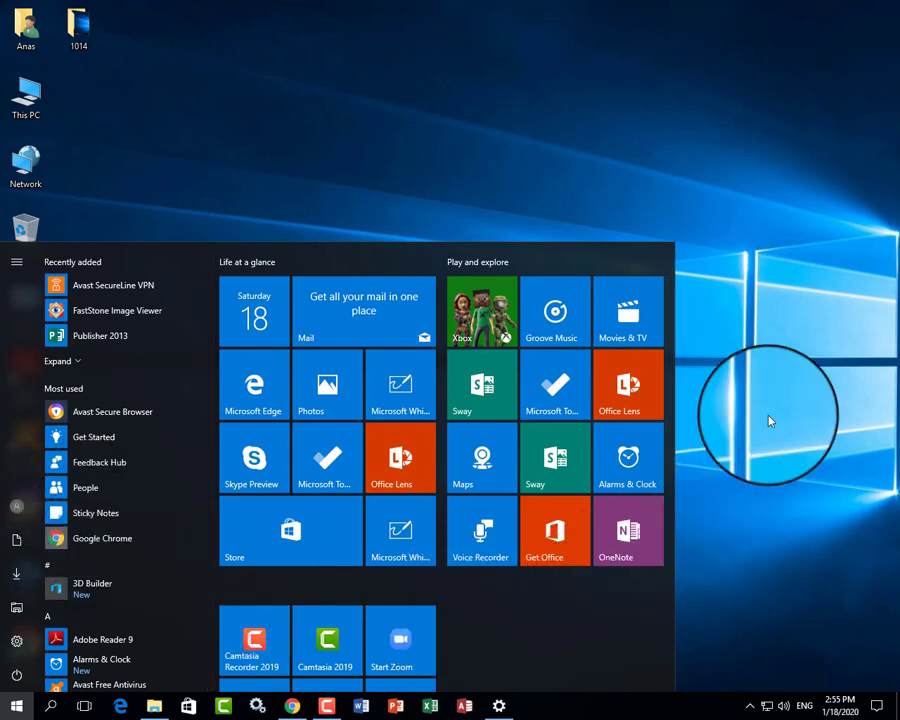
{"action": "left_click", "coordinate": [855, 139]}
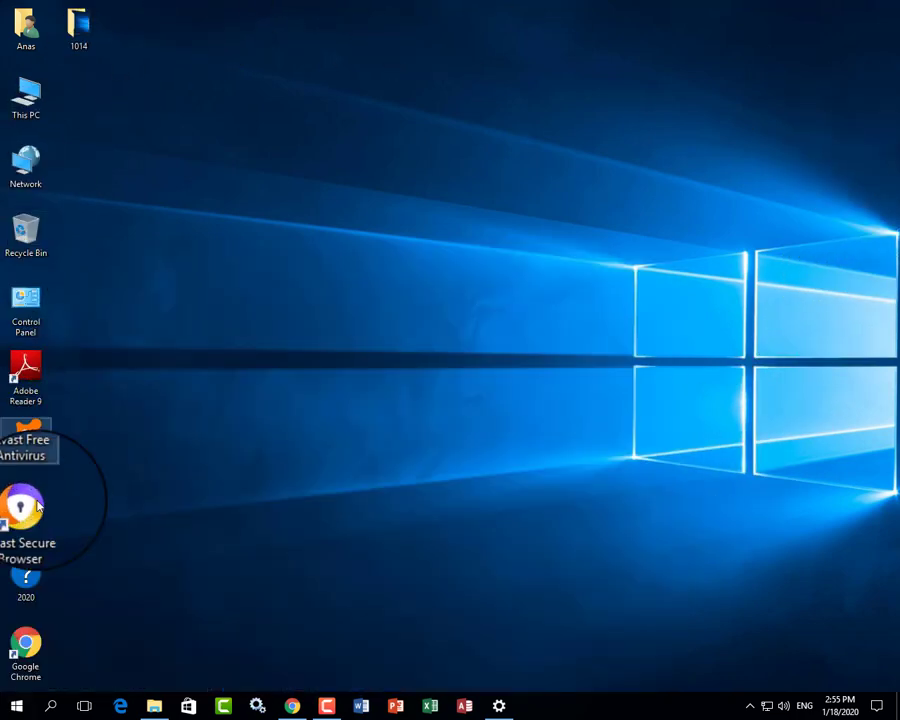
Step: Resize the Start menu in height and width, leaving it one tile group wide, and look through its tiles before closing it
{"action": "left_click", "coordinate": [17, 706]}
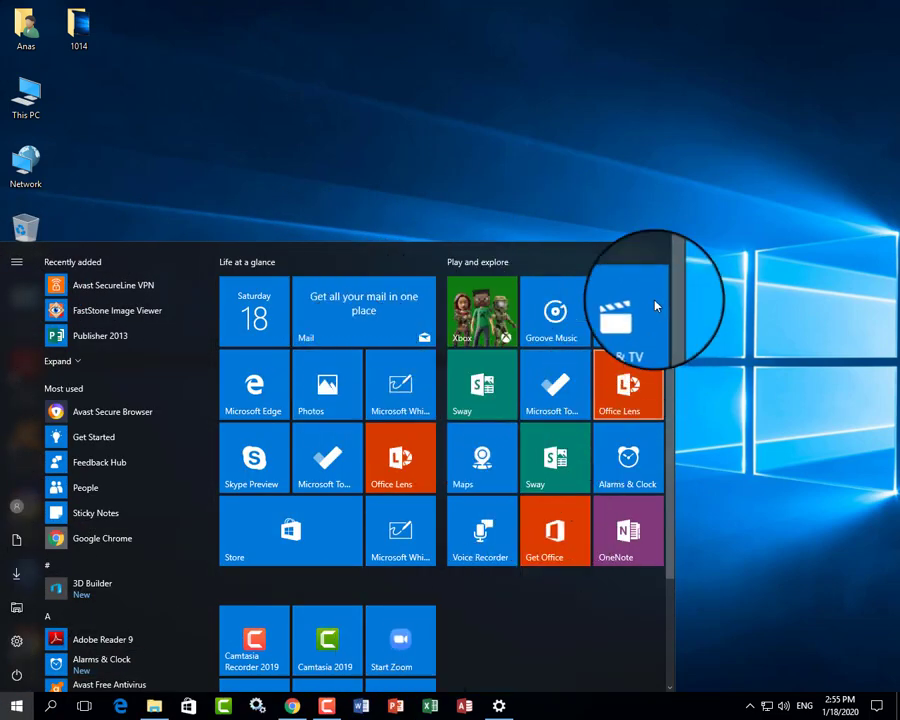
{"action": "left_click_drag", "start_coordinate": [649, 238], "coordinate": [684, 230]}
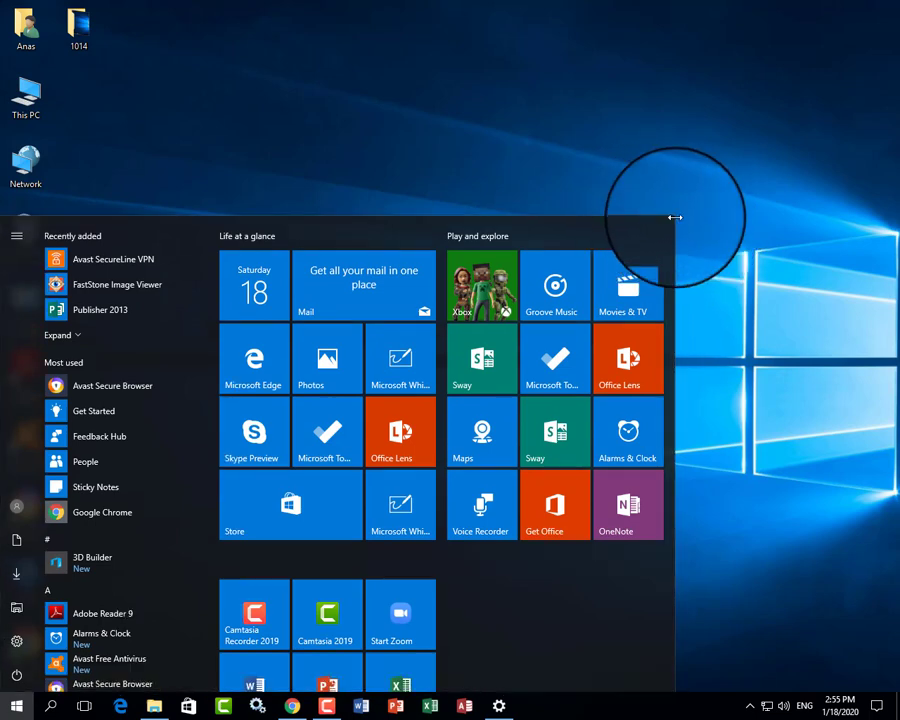
{"action": "left_click_drag", "start_coordinate": [673, 209], "coordinate": [615, 328]}
{"action": "left_click_drag", "start_coordinate": [670, 440], "coordinate": [466, 430]}
{"action": "left_click_drag", "start_coordinate": [326, 322], "coordinate": [328, 277]}
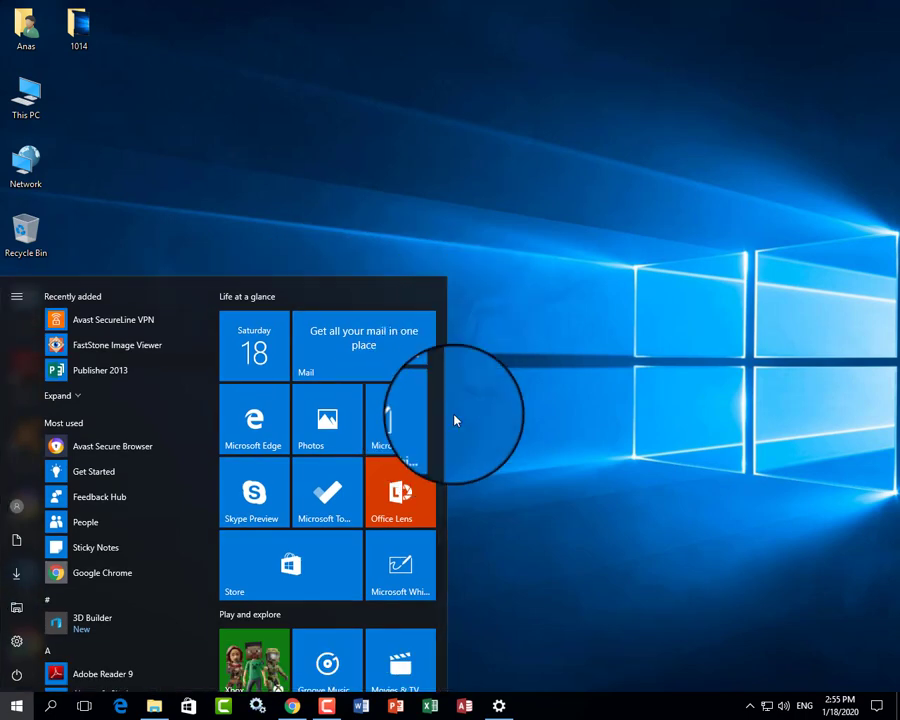
{"action": "mouse_move", "coordinate": [444, 412]}
{"action": "left_mouse_down"}
{"action": "mouse_move", "coordinate": [443, 678]}
{"action": "mouse_move", "coordinate": [446, 436]}
{"action": "left_mouse_up"}
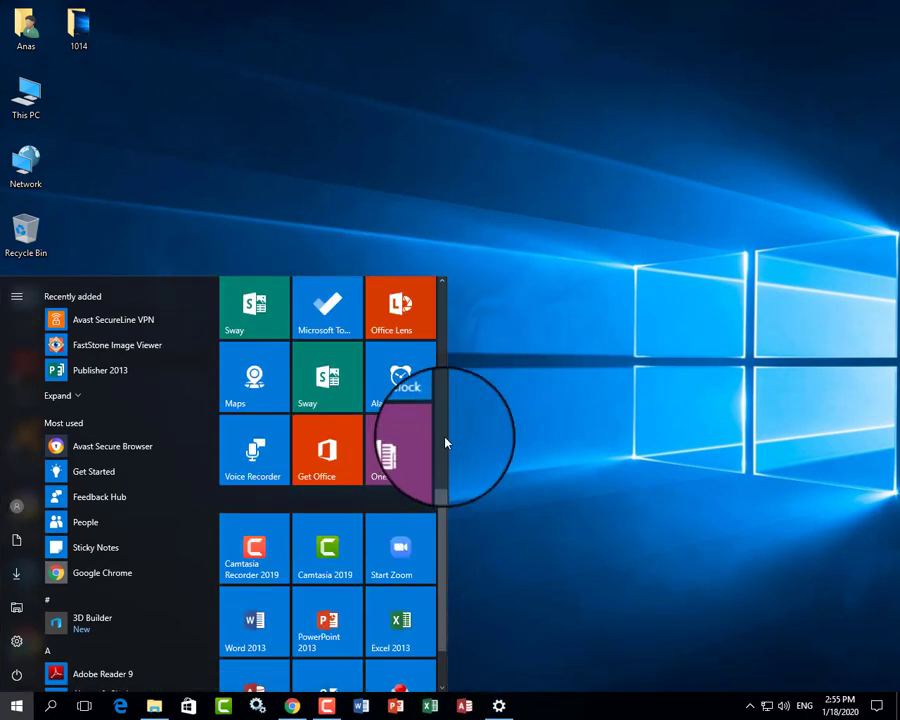
{"action": "left_click", "coordinate": [733, 151]}
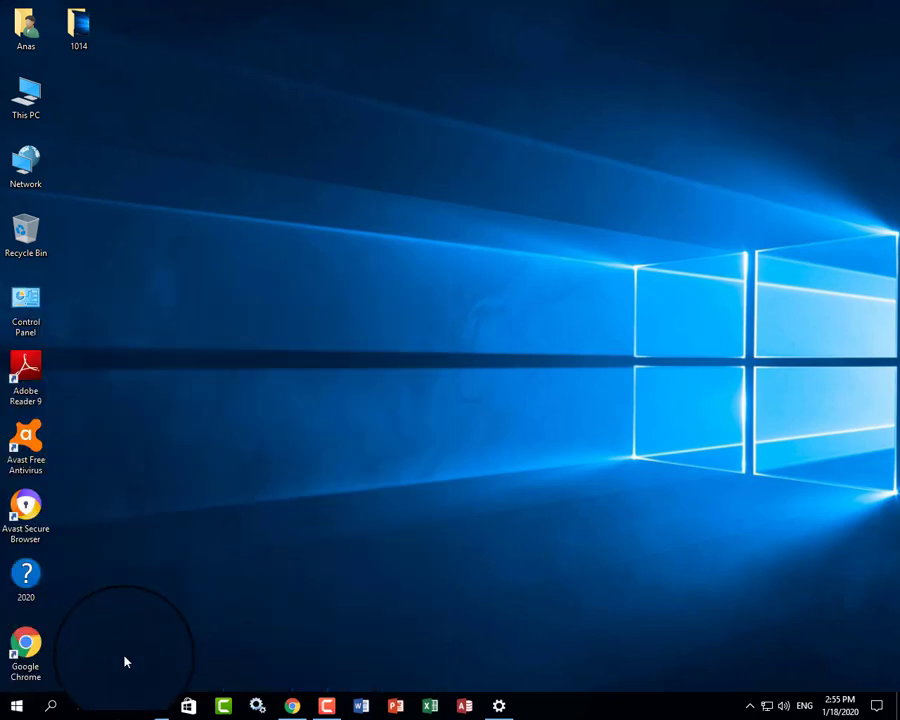
Step: Browse the Start menu's alphabetical app list and pin Adobe Reader 9 to Start
{"action": "left_click", "coordinate": [16, 705]}
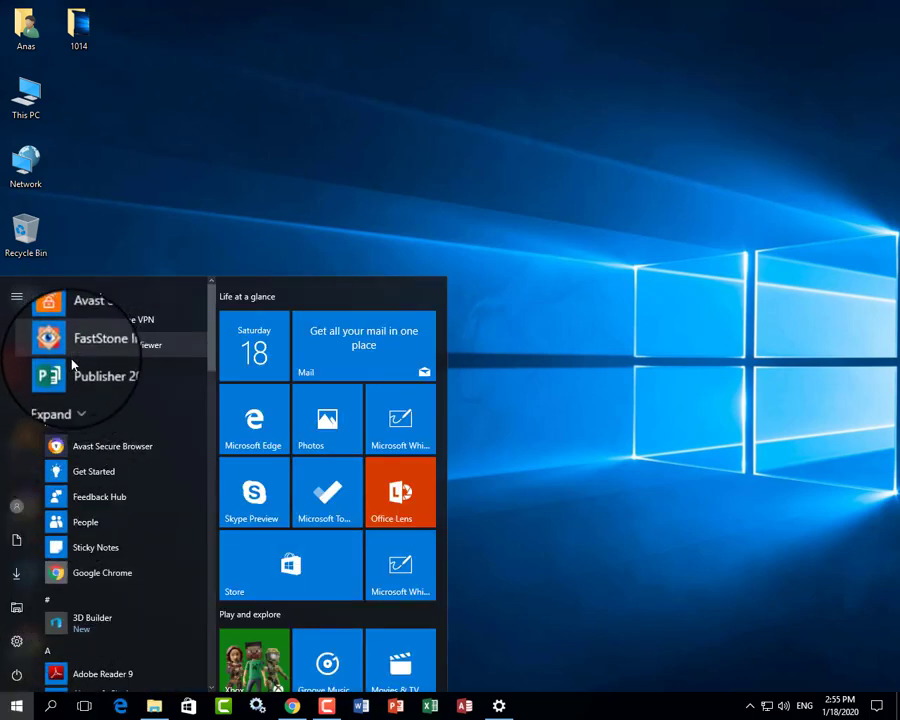
{"action": "scroll", "coordinate": [90, 460], "scroll_direction": "down", "scroll_amount": 5}
{"action": "scroll", "coordinate": [80, 500], "scroll_direction": "down", "scroll_amount": 15}
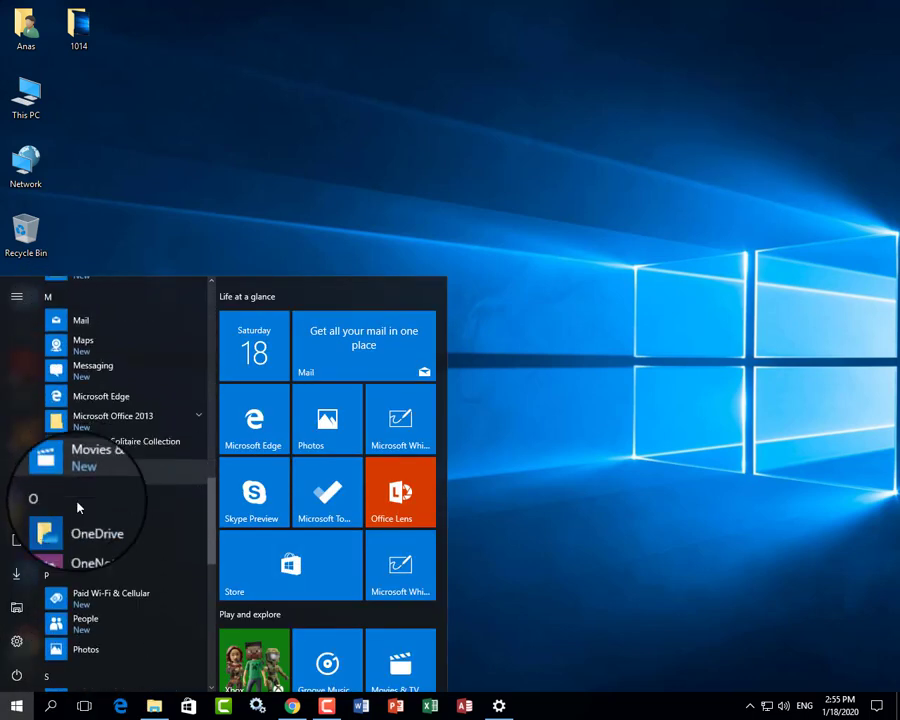
{"action": "scroll", "coordinate": [90, 420], "scroll_direction": "up", "scroll_amount": 15}
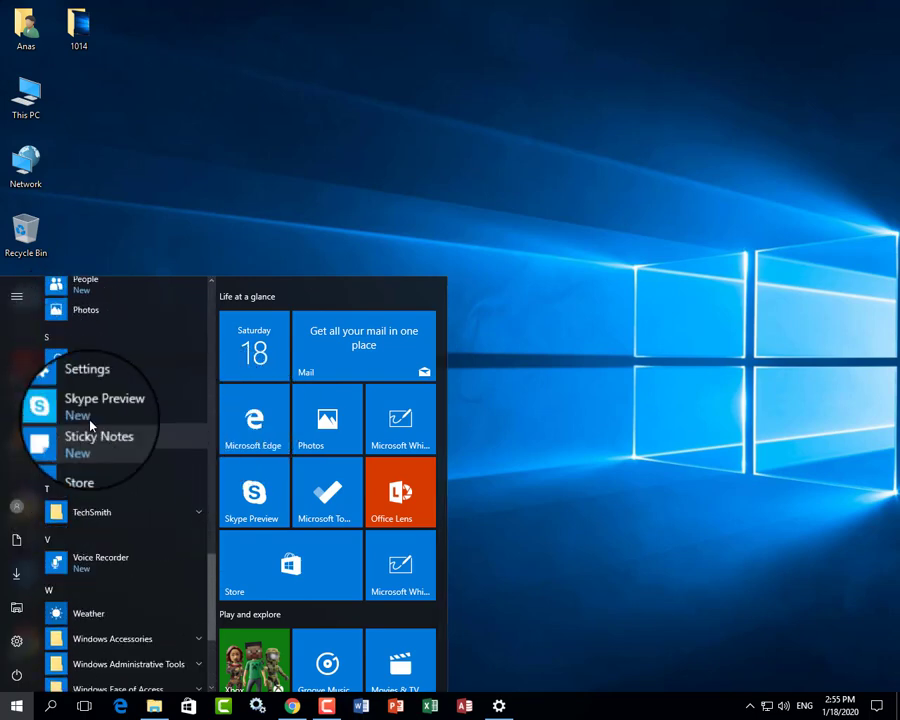
{"action": "scroll", "coordinate": [91, 430], "scroll_direction": "up", "scroll_amount": 5}
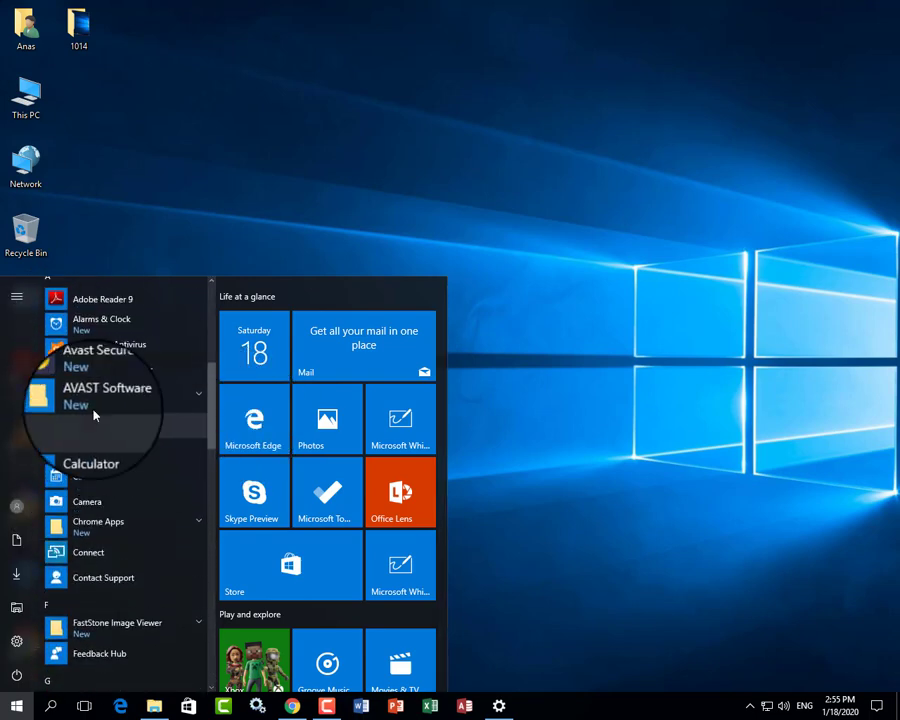
{"action": "right_click", "coordinate": [112, 310]}
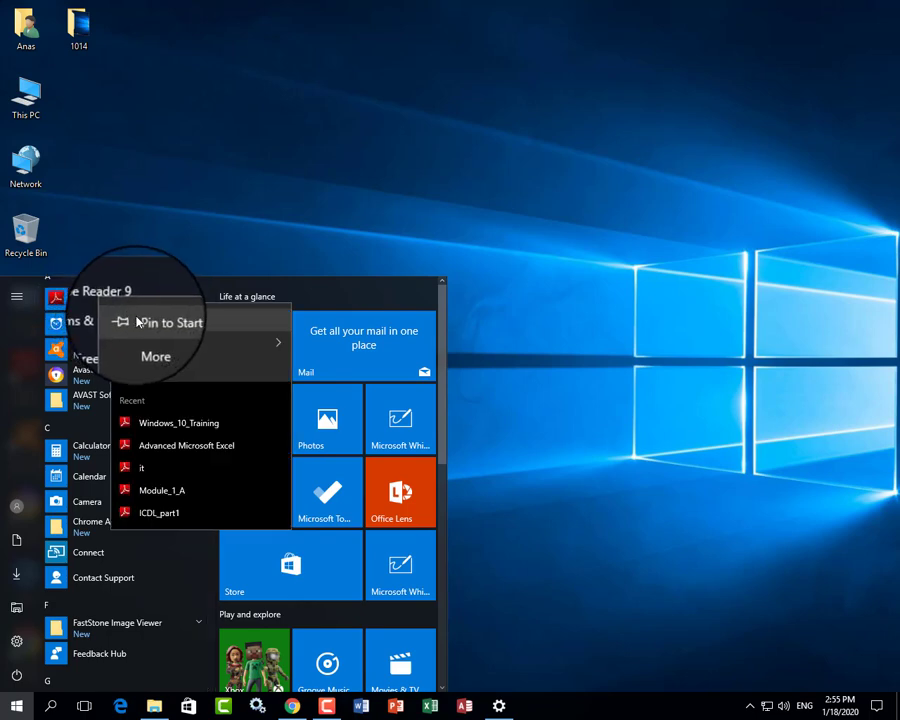
{"action": "left_click", "coordinate": [137, 320]}
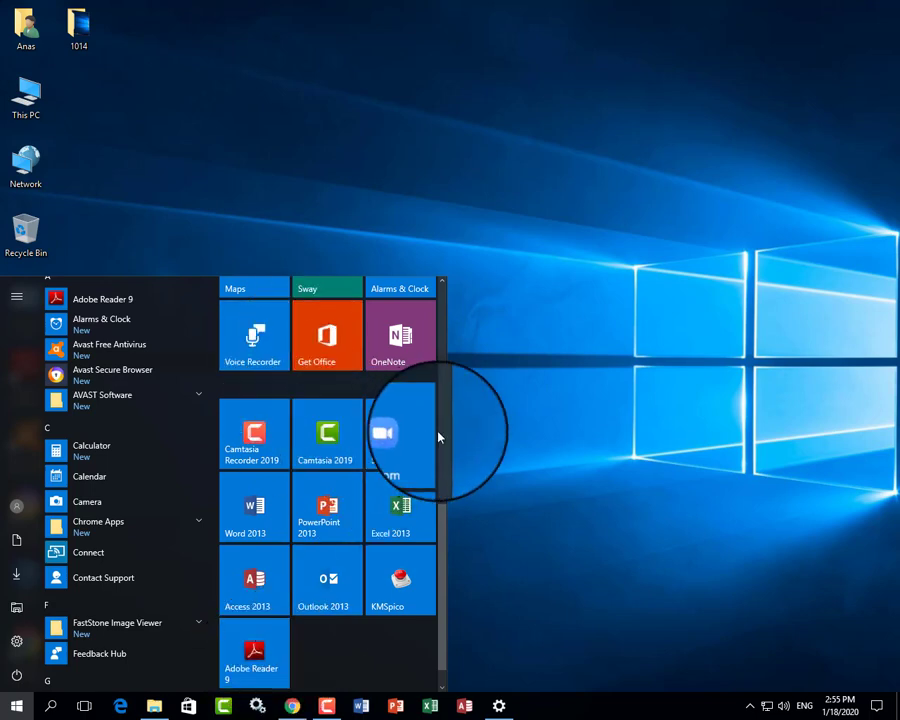
Step: Pin Adobe Reader 9 to the taskbar from the Start menu's app list
{"action": "right_click", "coordinate": [139, 298]}
{"action": "mouse_move", "coordinate": [175, 337]}
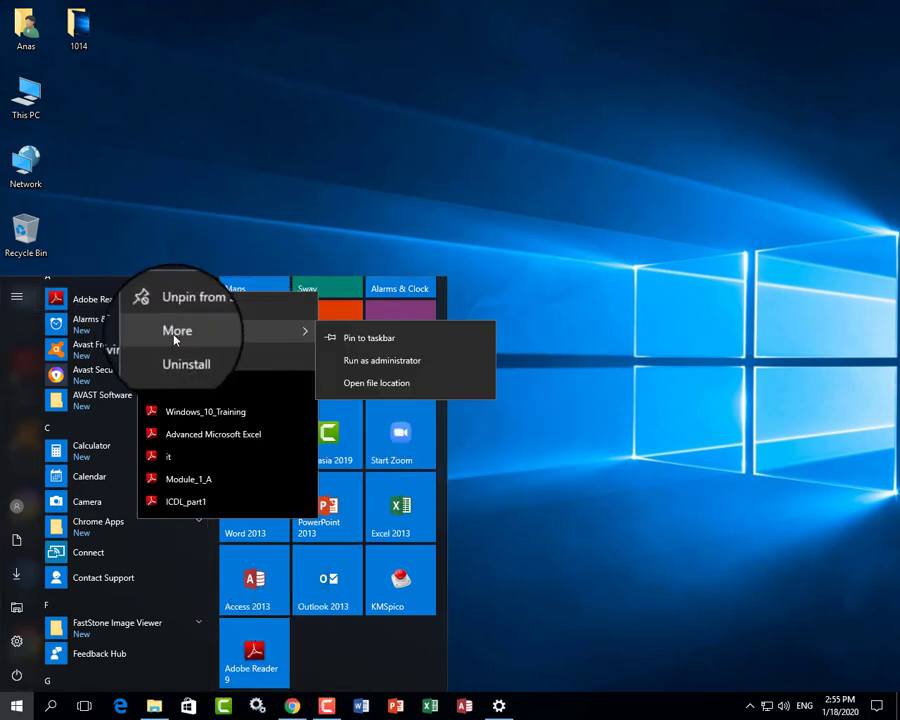
{"action": "left_click", "coordinate": [375, 345]}
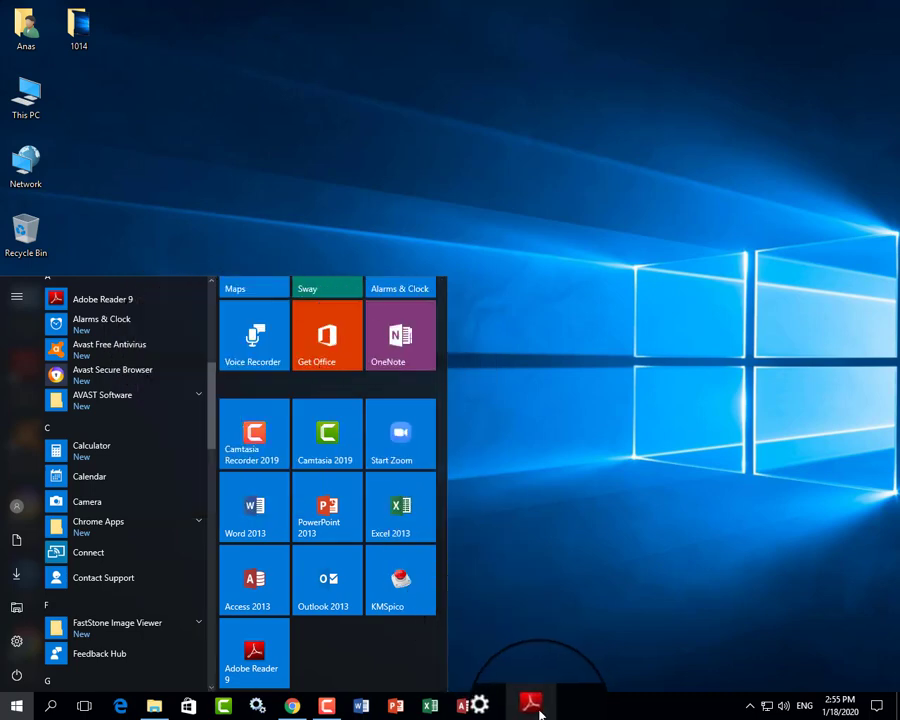
Step: Review the additional options offered for Adobe Reader 9 in the app list, and dismiss the Start menu without choosing any
{"action": "right_click", "coordinate": [120, 298]}
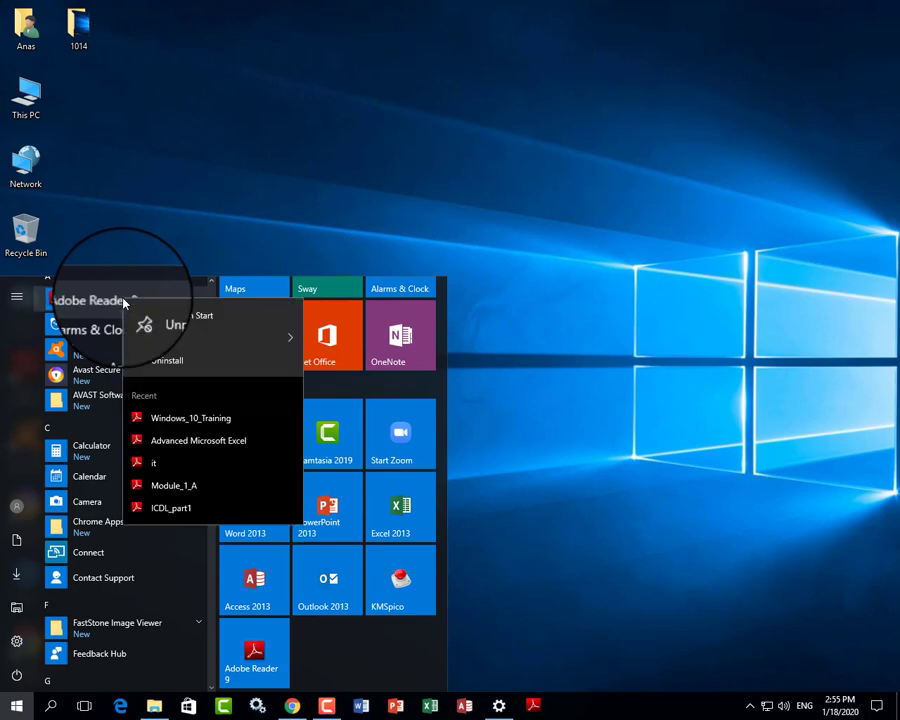
{"action": "mouse_move", "coordinate": [160, 338]}
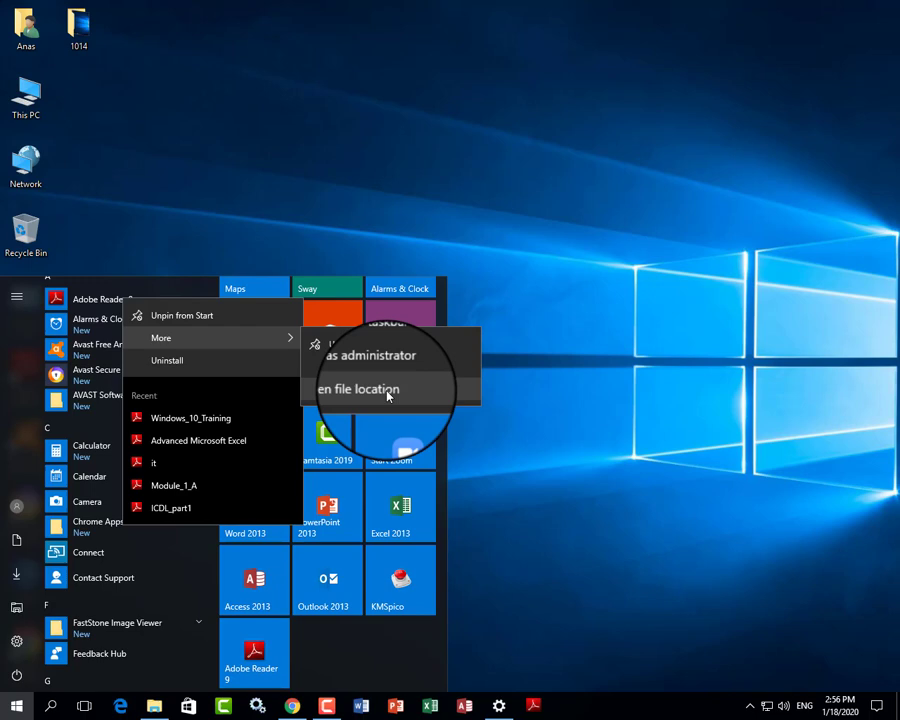
{"action": "left_click", "coordinate": [314, 201]}
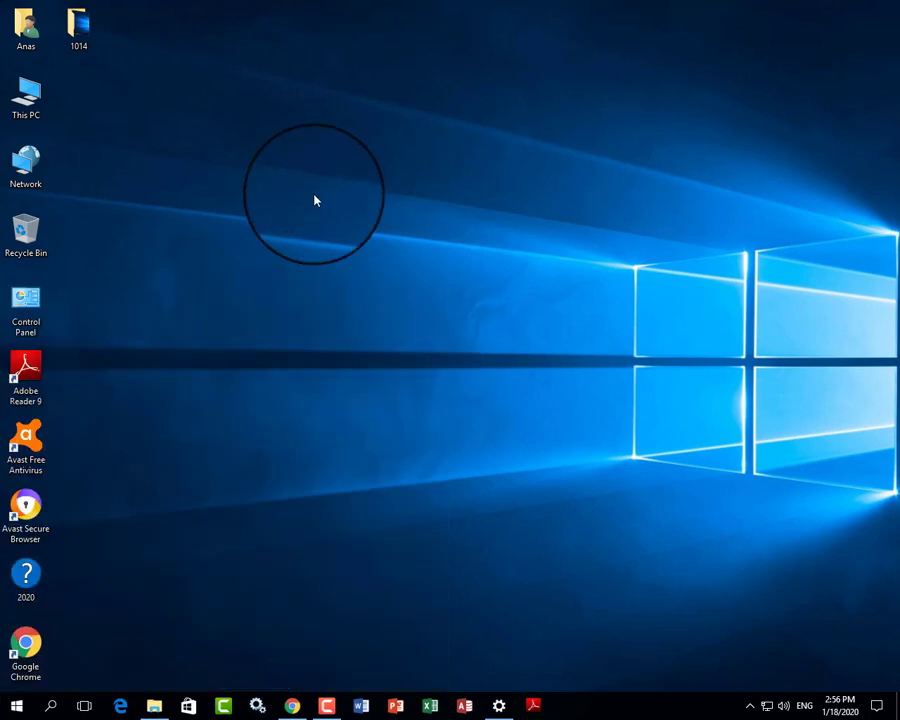
Step: Reach the Start personalization page from the Start menu's Settings shortcut, review the "Use Start full screen" option, and close Settings
{"action": "left_click", "coordinate": [17, 705]}
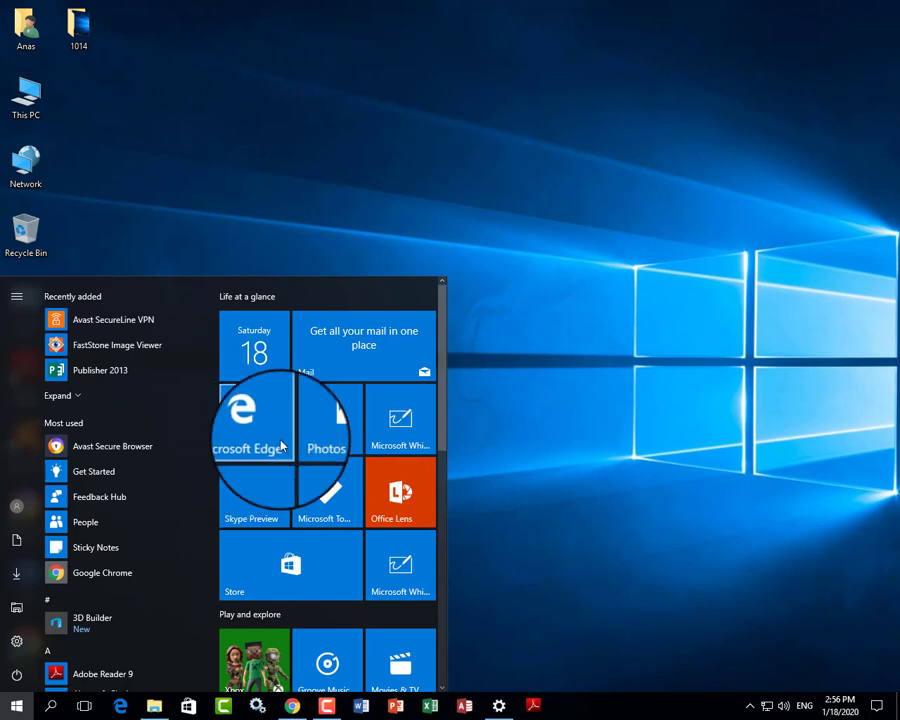
{"action": "left_click", "coordinate": [17, 643]}
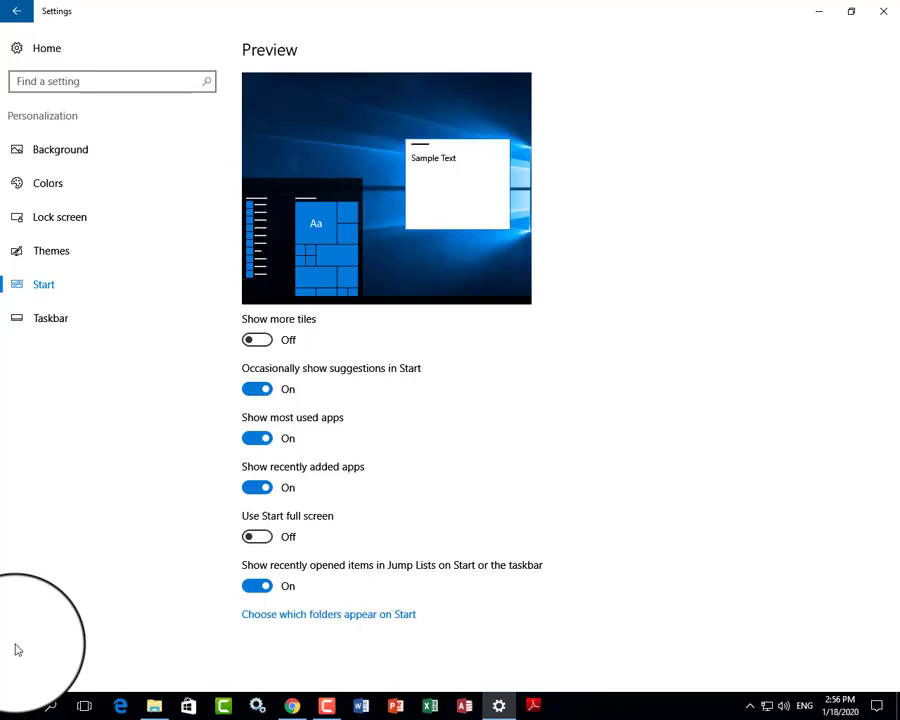
{"action": "left_click", "coordinate": [22, 14]}
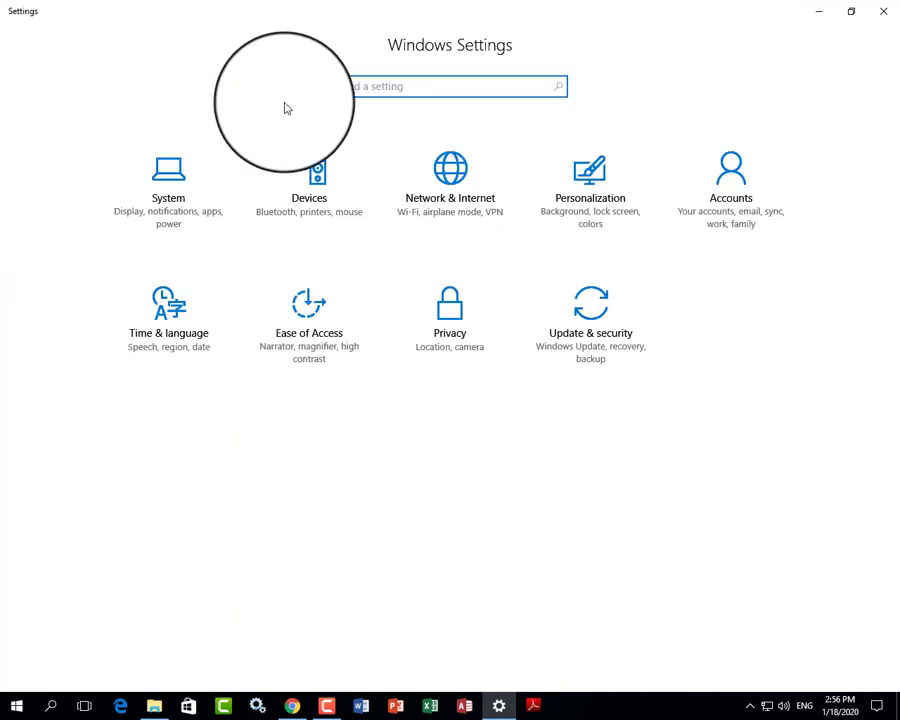
{"action": "left_click", "coordinate": [598, 181]}
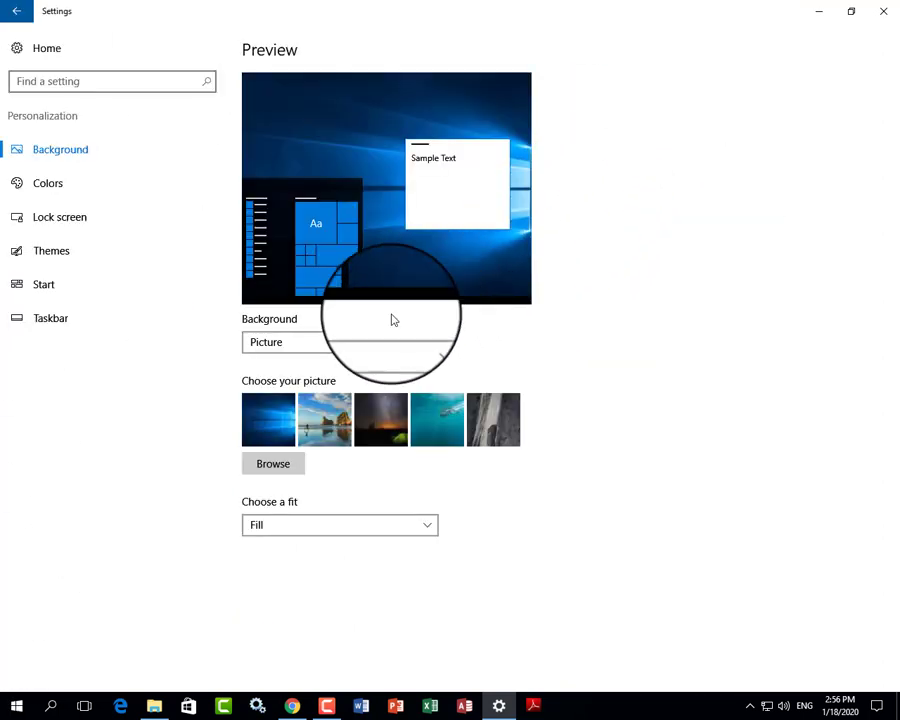
{"action": "left_click", "coordinate": [42, 287]}
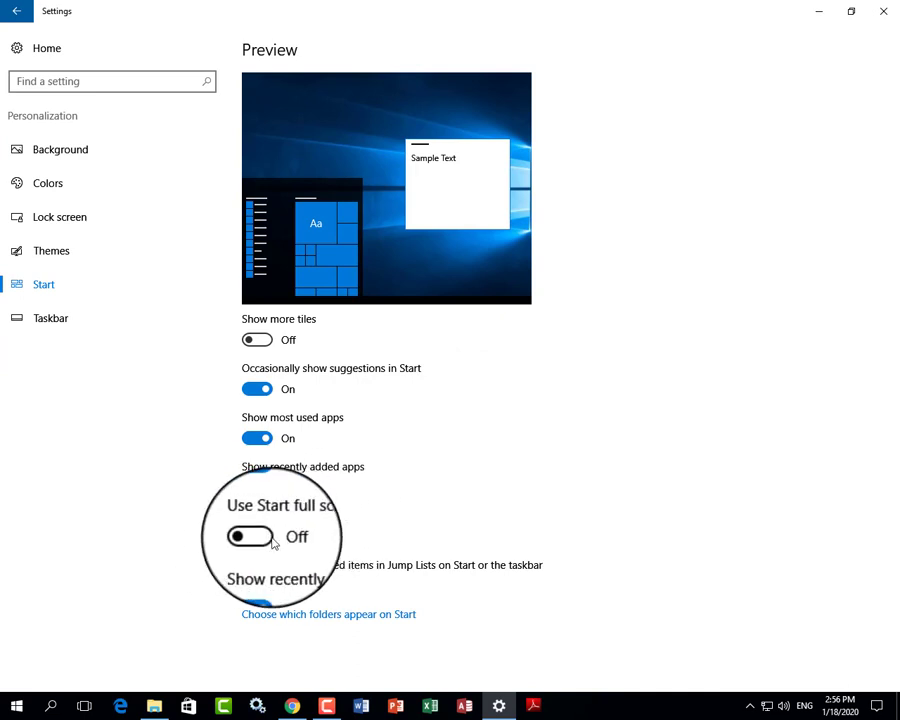
{"action": "left_click", "coordinate": [894, 8]}
Step: Open Personalize from the desktop, review the Start options, close Settings, and check the Start menu once more before dismissing it
{"action": "right_click", "coordinate": [416, 228]}
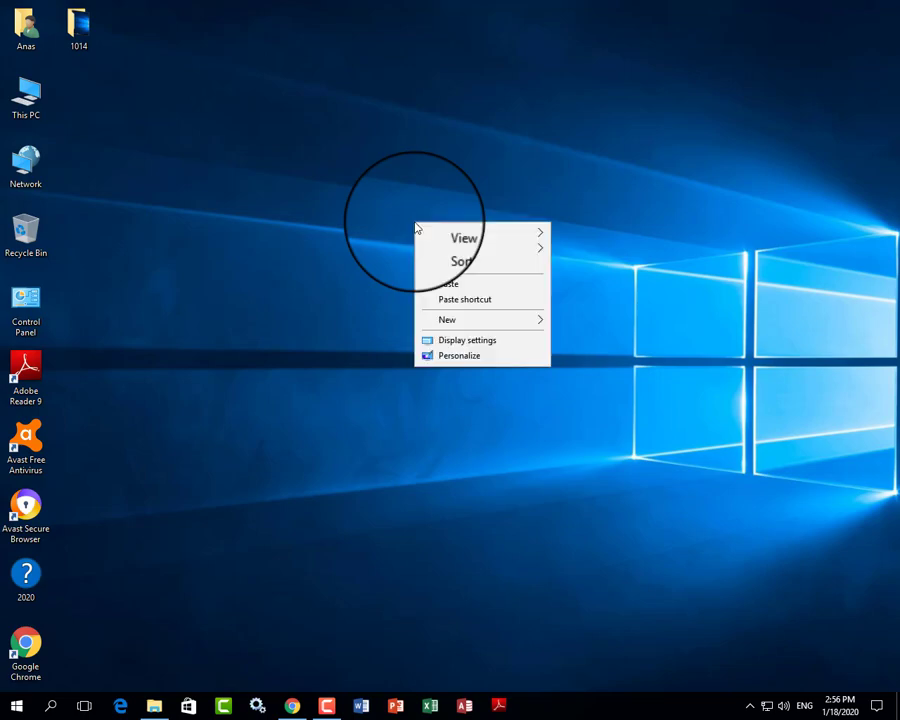
{"action": "left_click", "coordinate": [438, 358]}
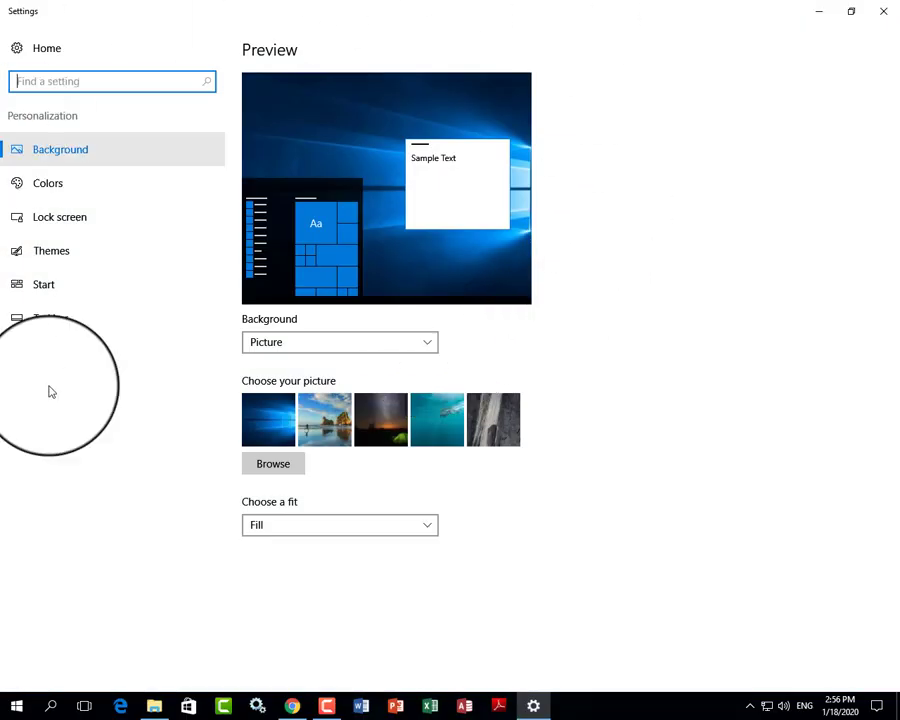
{"action": "left_click", "coordinate": [45, 285]}
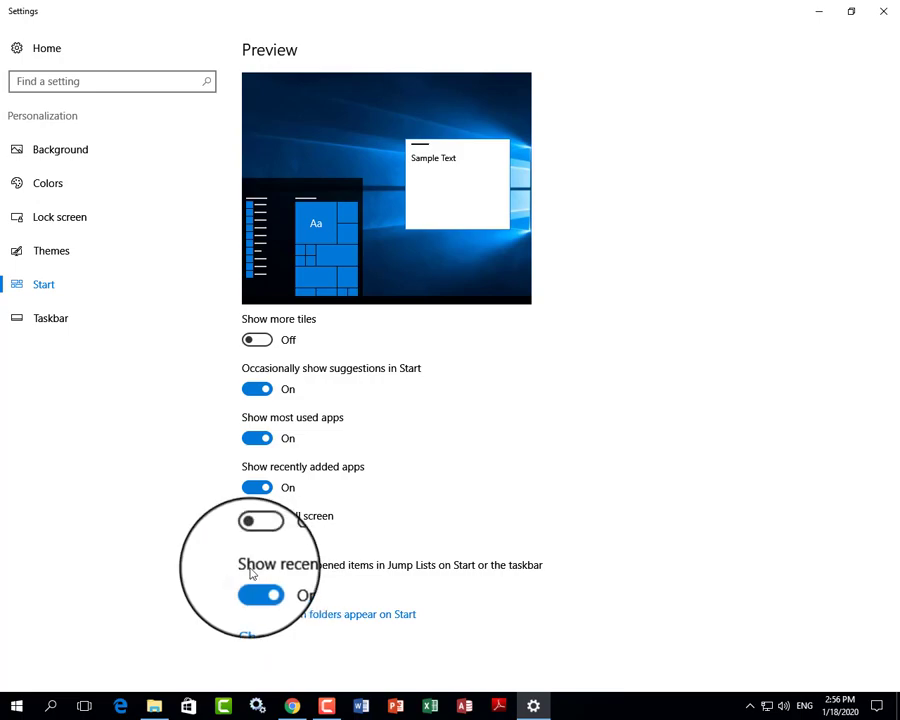
{"action": "left_click", "coordinate": [885, 14]}
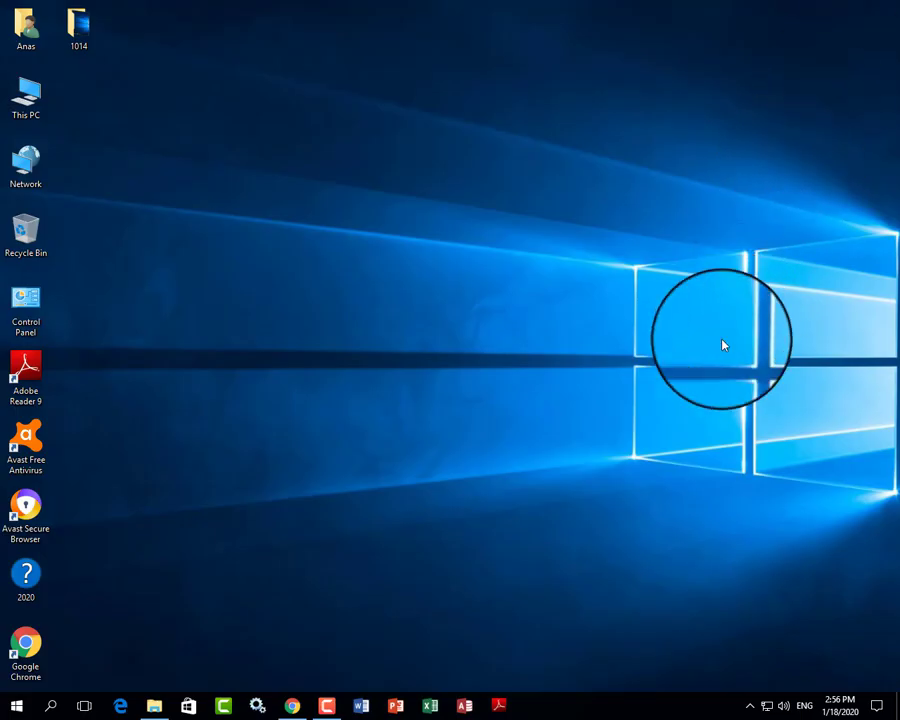
{"action": "left_click", "coordinate": [16, 706]}
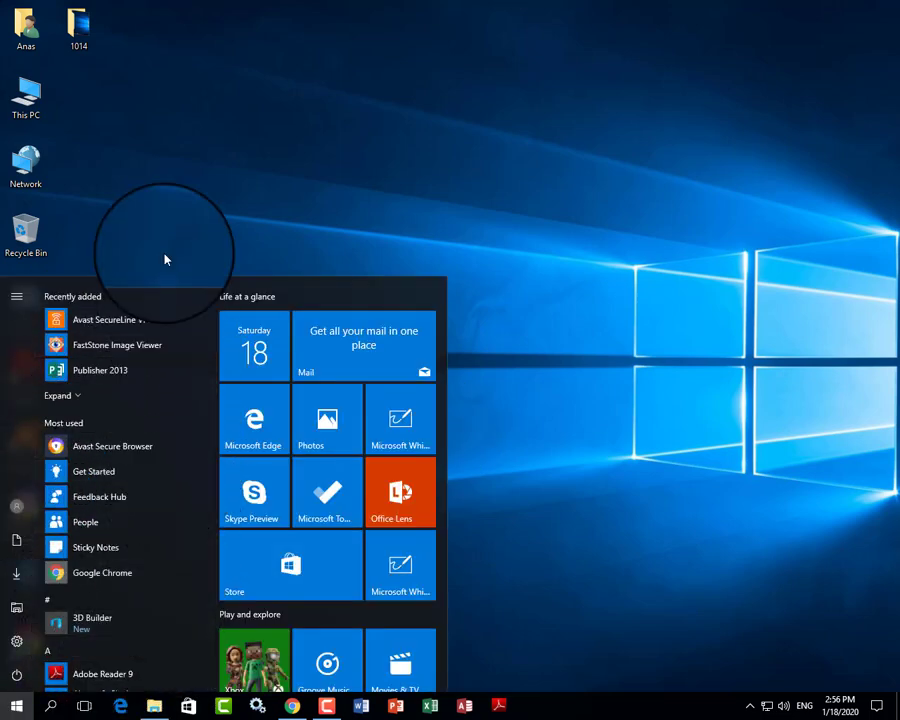
{"action": "left_click", "coordinate": [454, 220]}
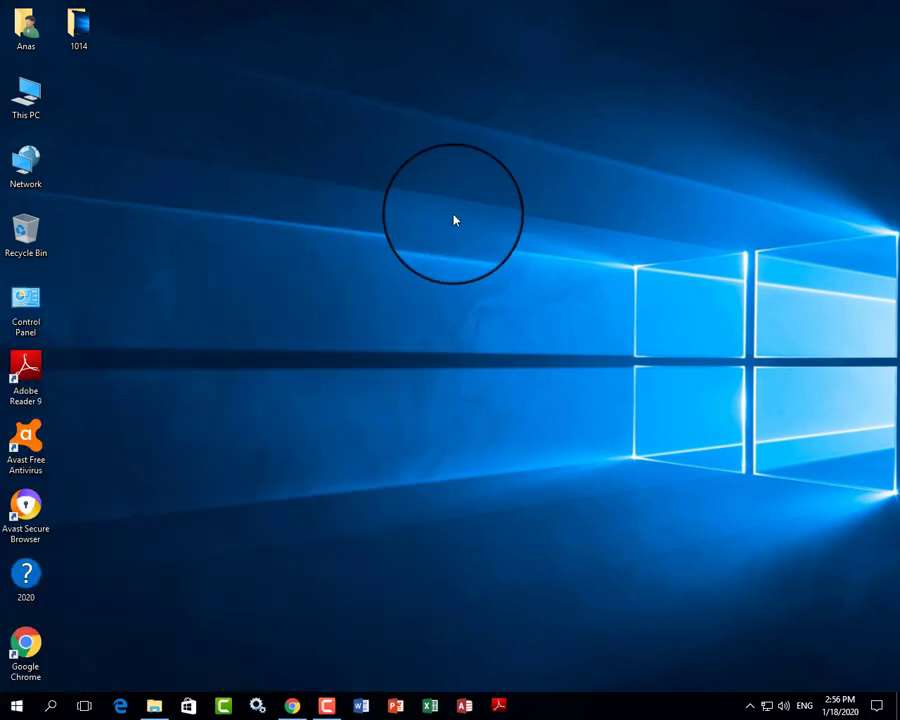